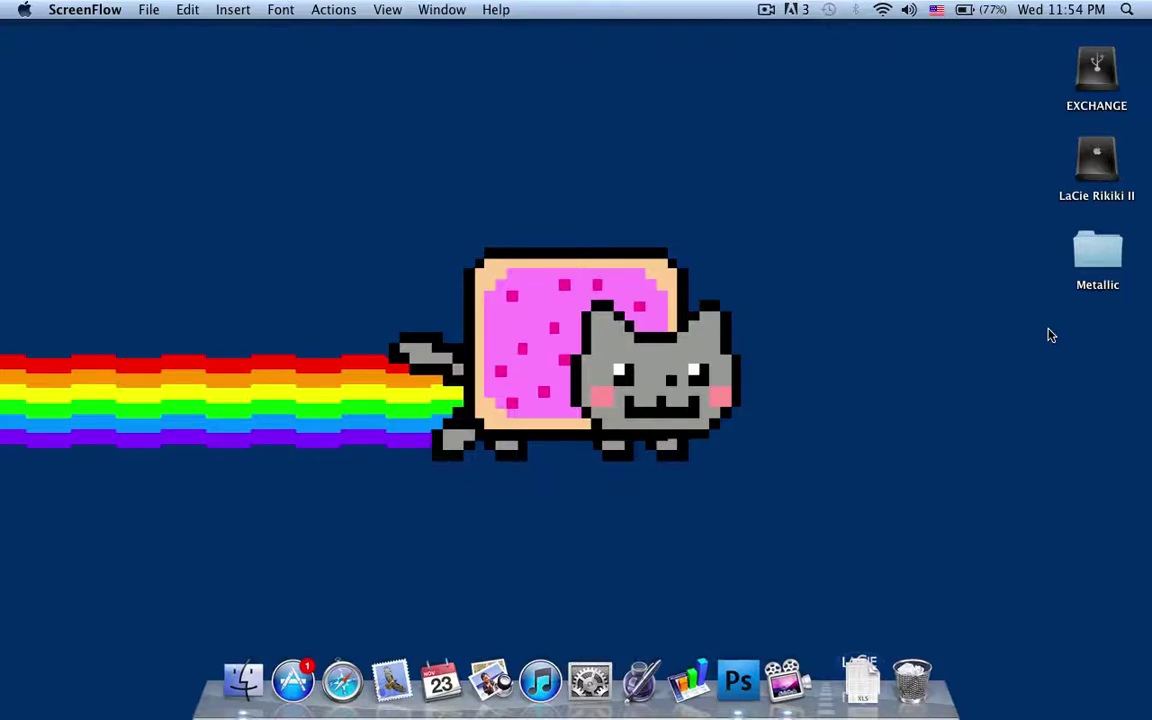
# Step: Open the reference images iCLOUD.png and SIRI.jpg from the Metallic folder and arrange them side by side
pyautogui.doubleClick(1097, 258)
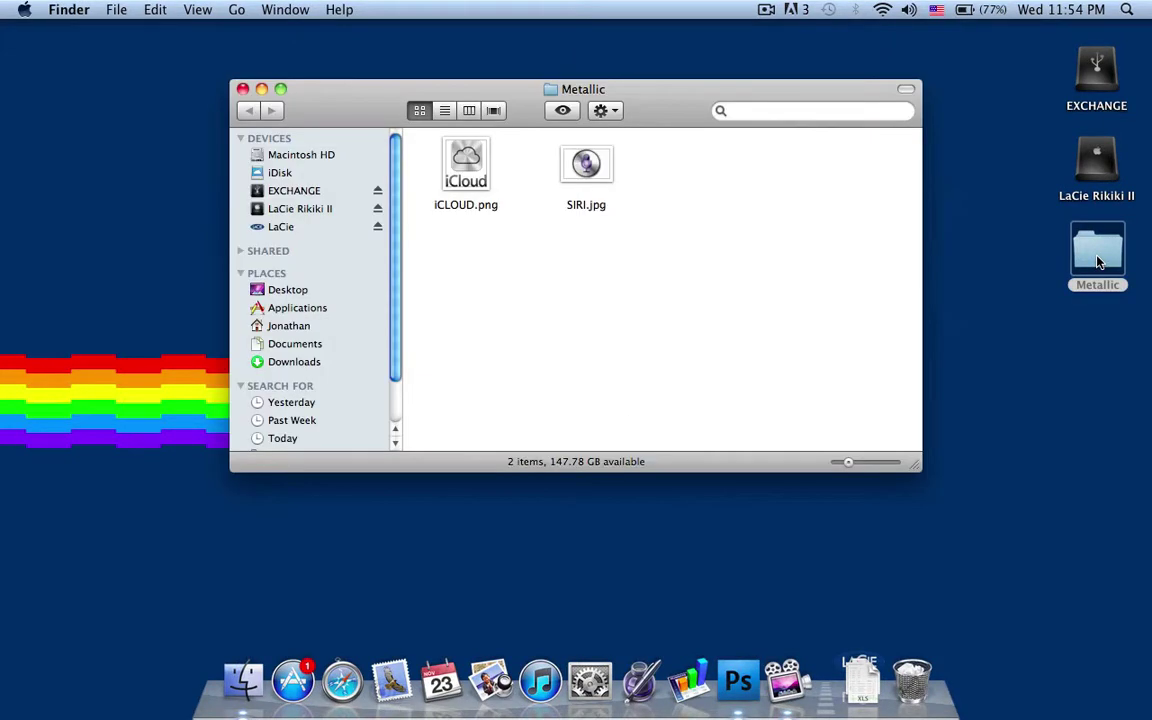
pyautogui.doubleClick(462, 168)
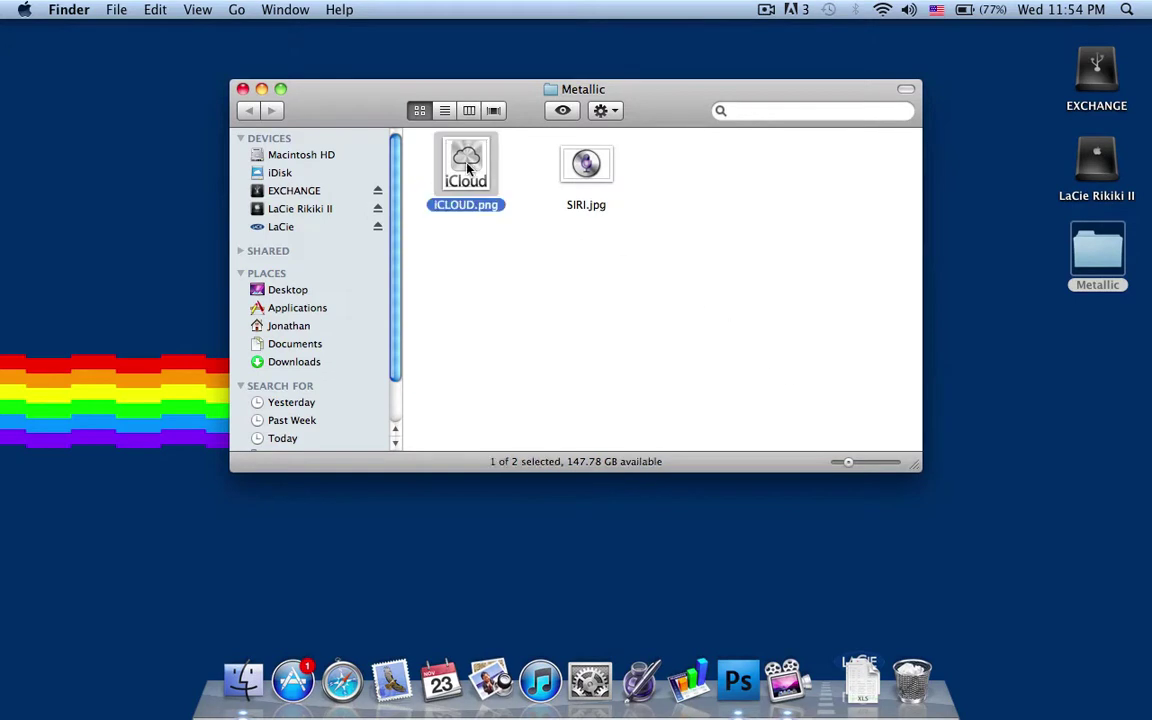
pyautogui.doubleClick(584, 166)
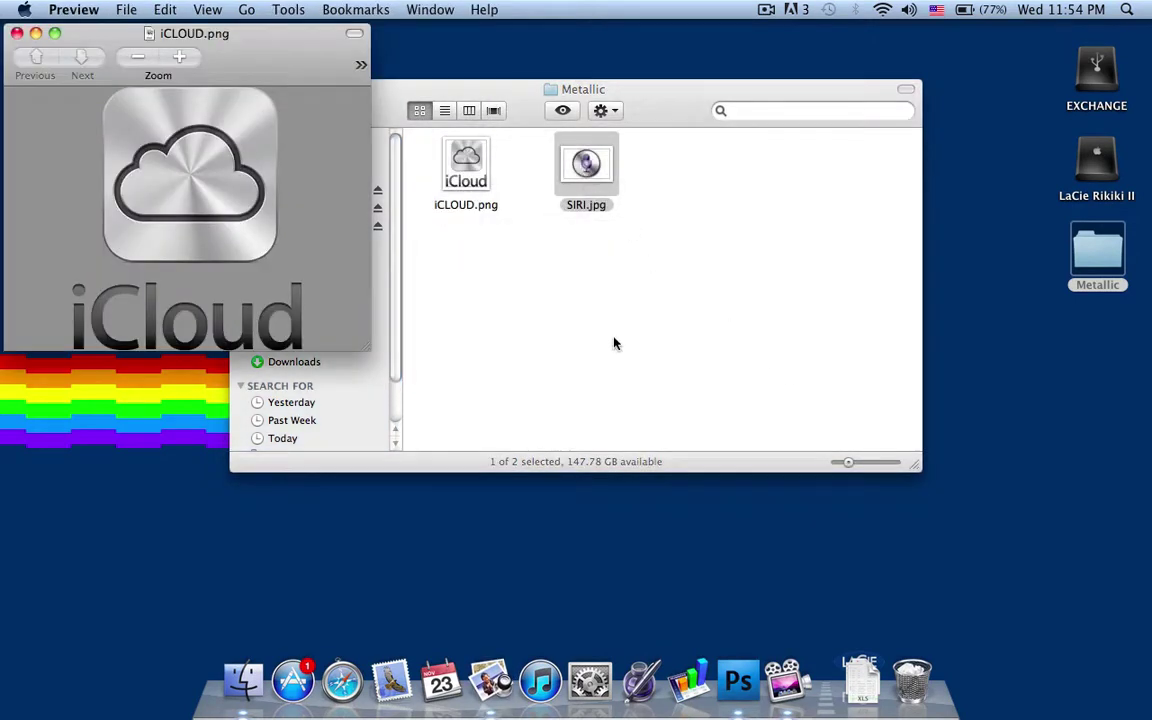
pyautogui.moveTo(256, 56); pyautogui.dragTo(660, 144)
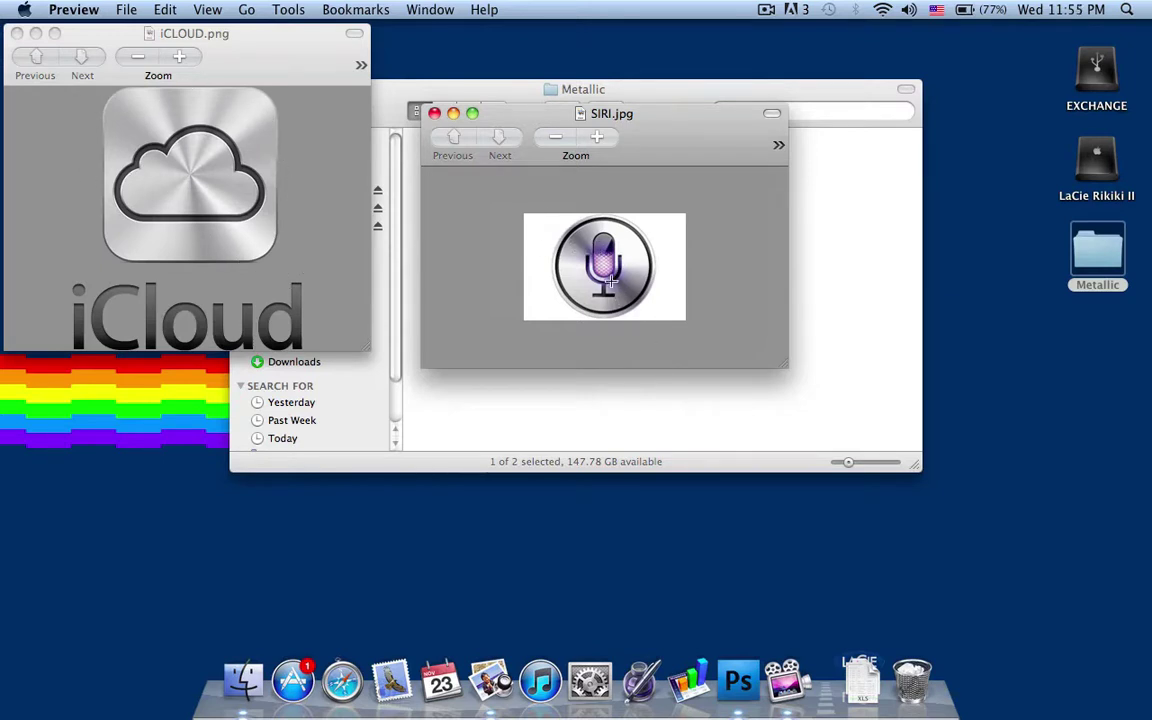
# Step: Switch to Photoshop, create an 800 × 800 pixel RGB document with a white background named iCLoud, and enlarge its window
pyautogui.click(738, 681)
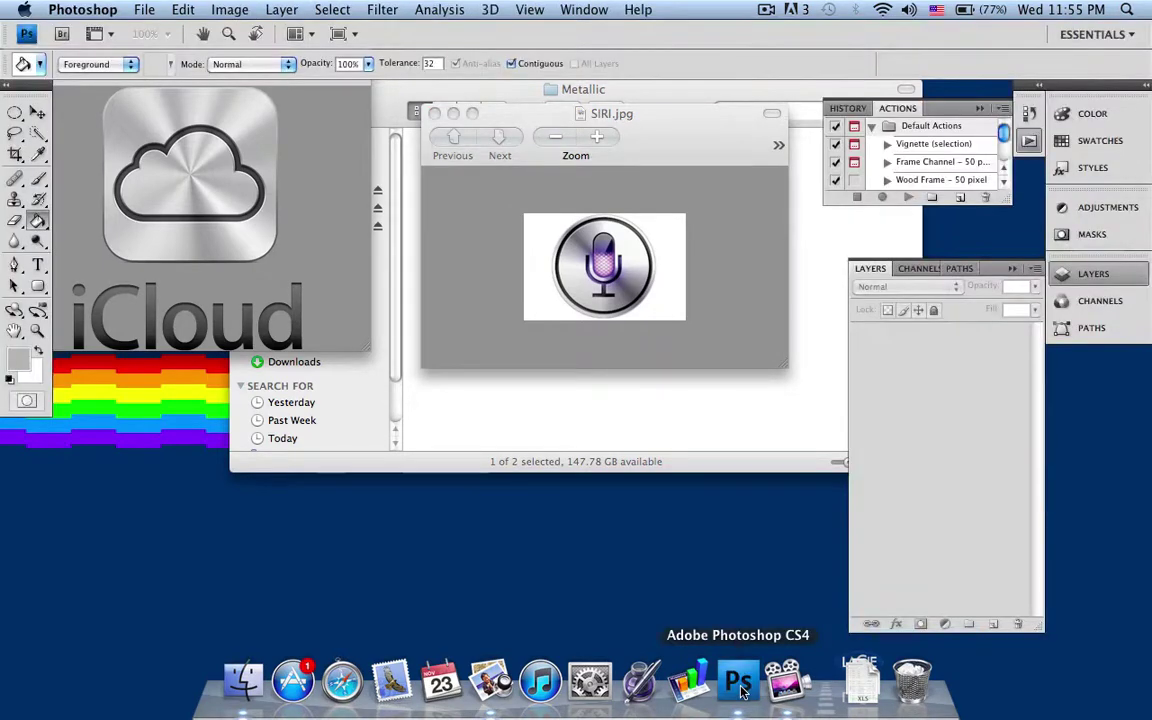
pyautogui.click(144, 9)
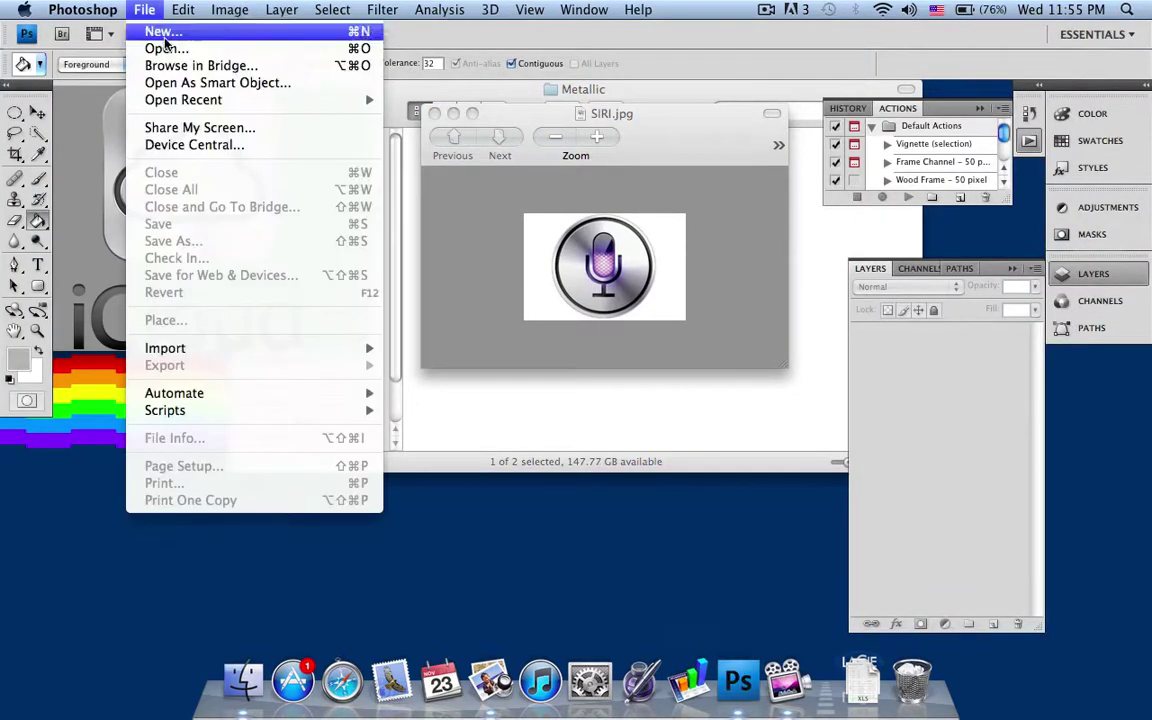
pyautogui.click(162, 32)
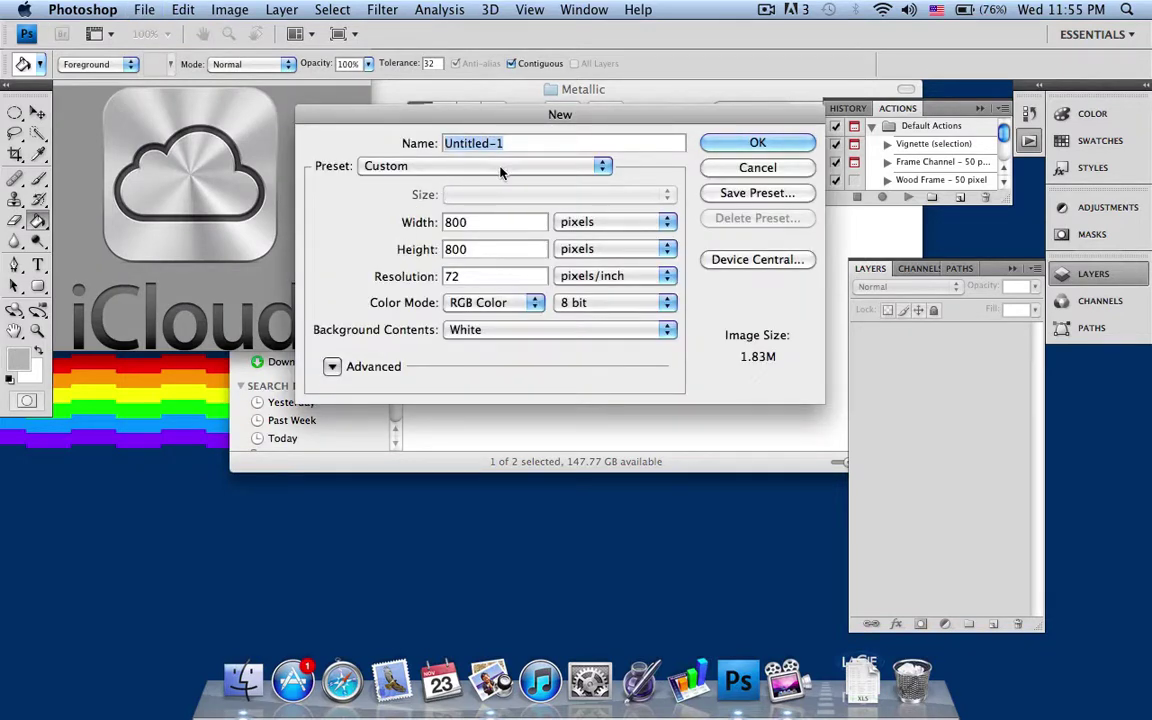
pyautogui.write('iCLoud')
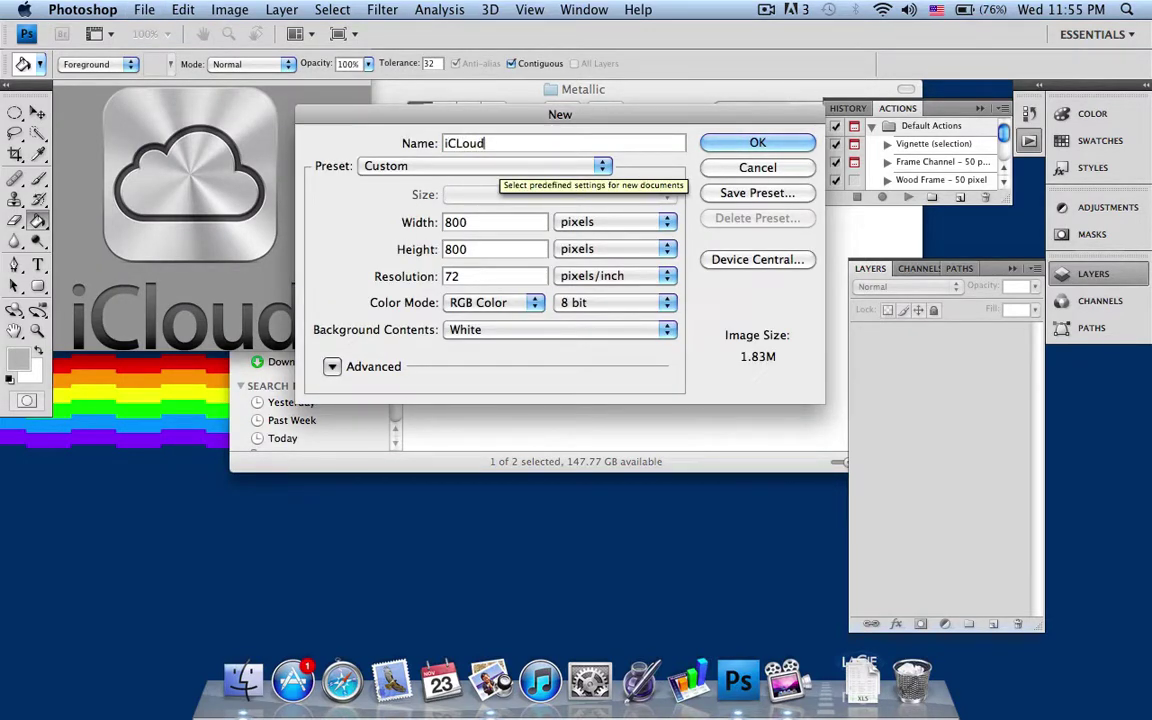
pyautogui.press('BackSpace')
pyautogui.press('BackSpace')
pyautogui.press('BackSpace')
pyautogui.press('BackSpace')
pyautogui.write('loud')
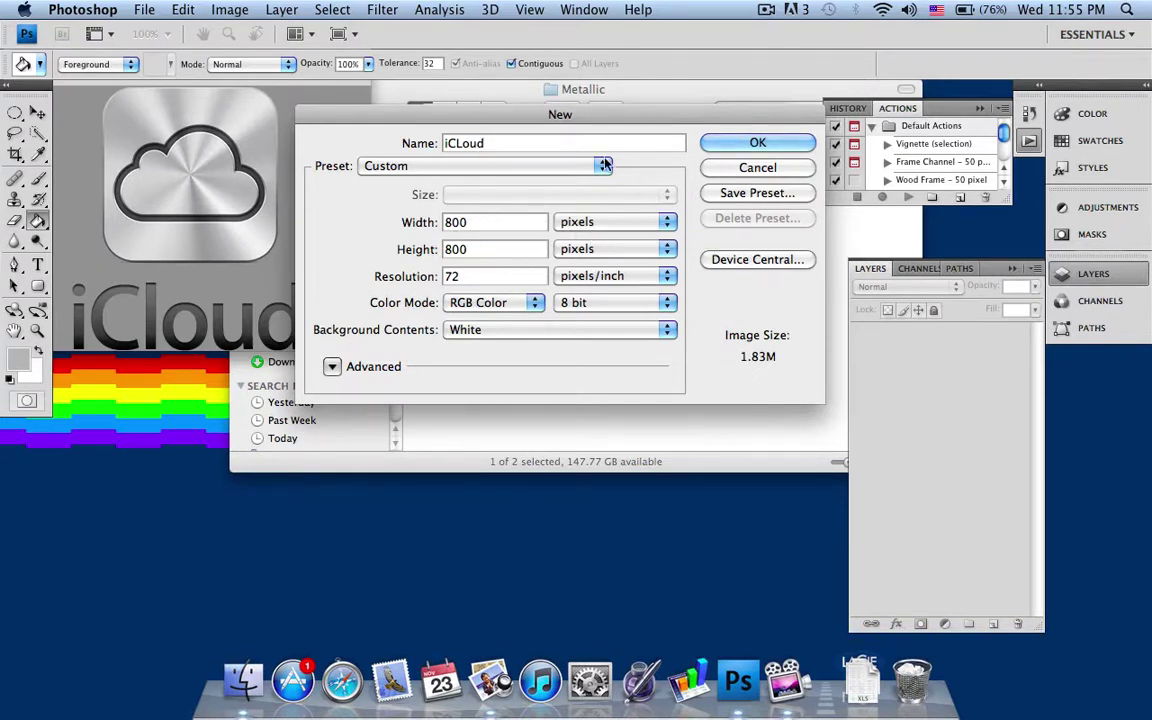
pyautogui.click(750, 144)
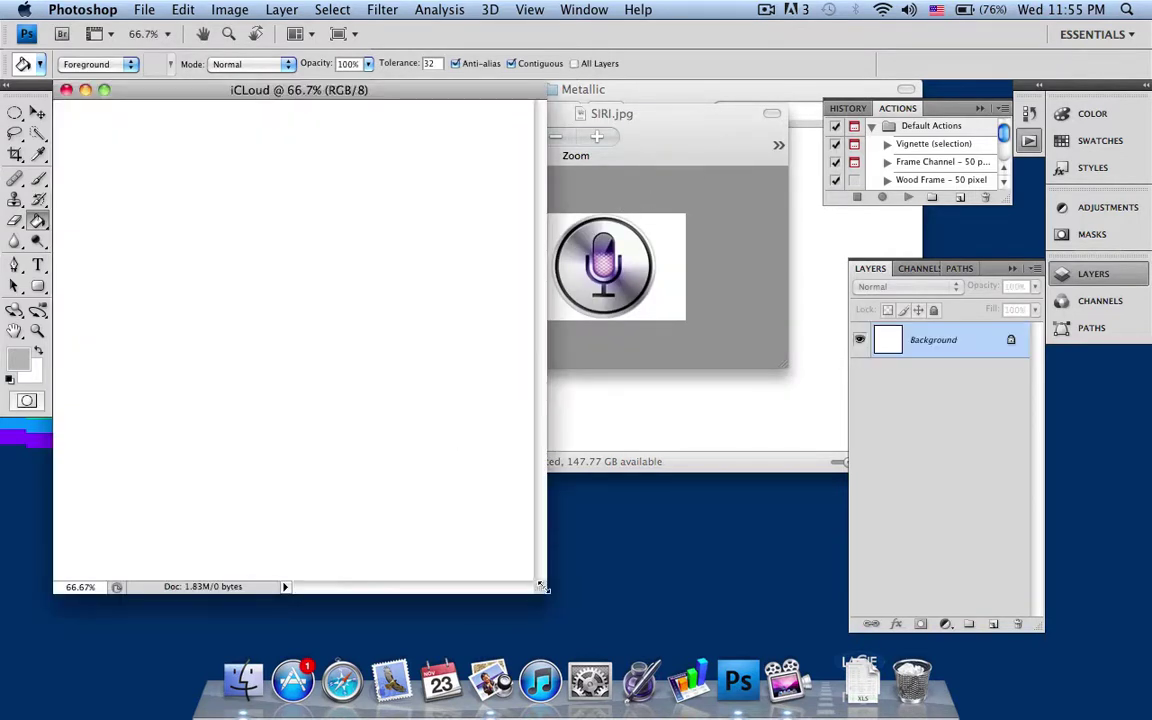
pyautogui.moveTo(541, 588); pyautogui.dragTo(741, 628)
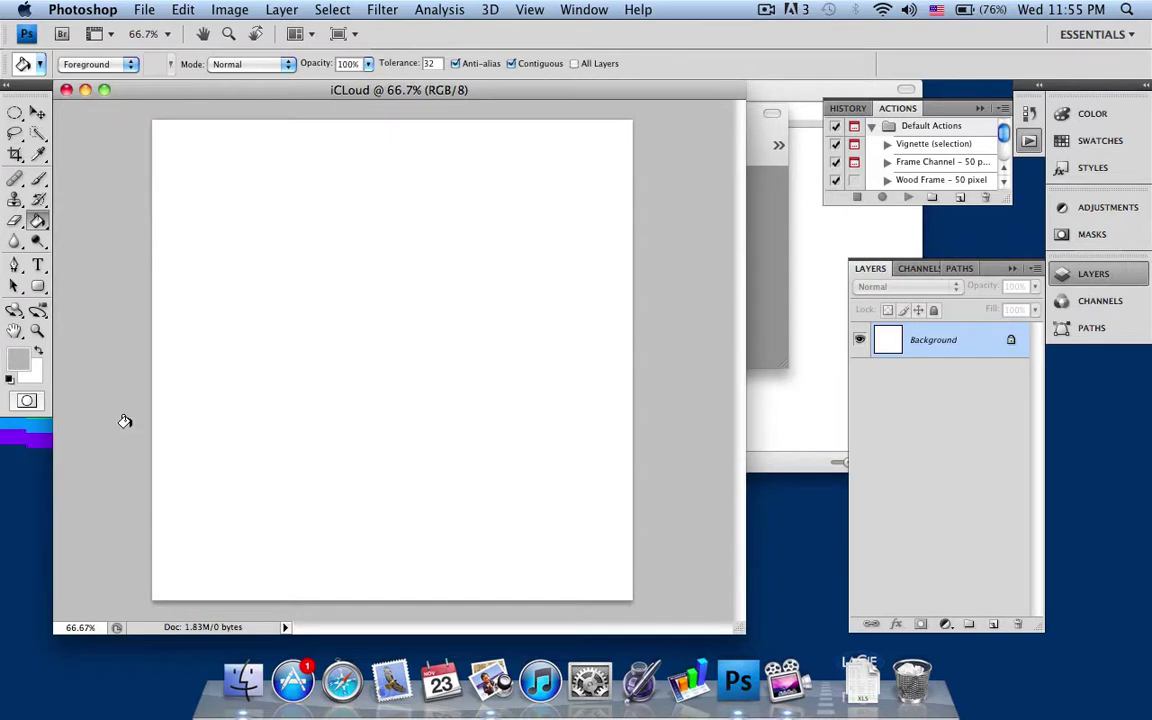
# Step: Compare the foreground colour with the reference icons in Preview and accept grey #b4b4b4 in Photoshop
pyautogui.click(20, 358)
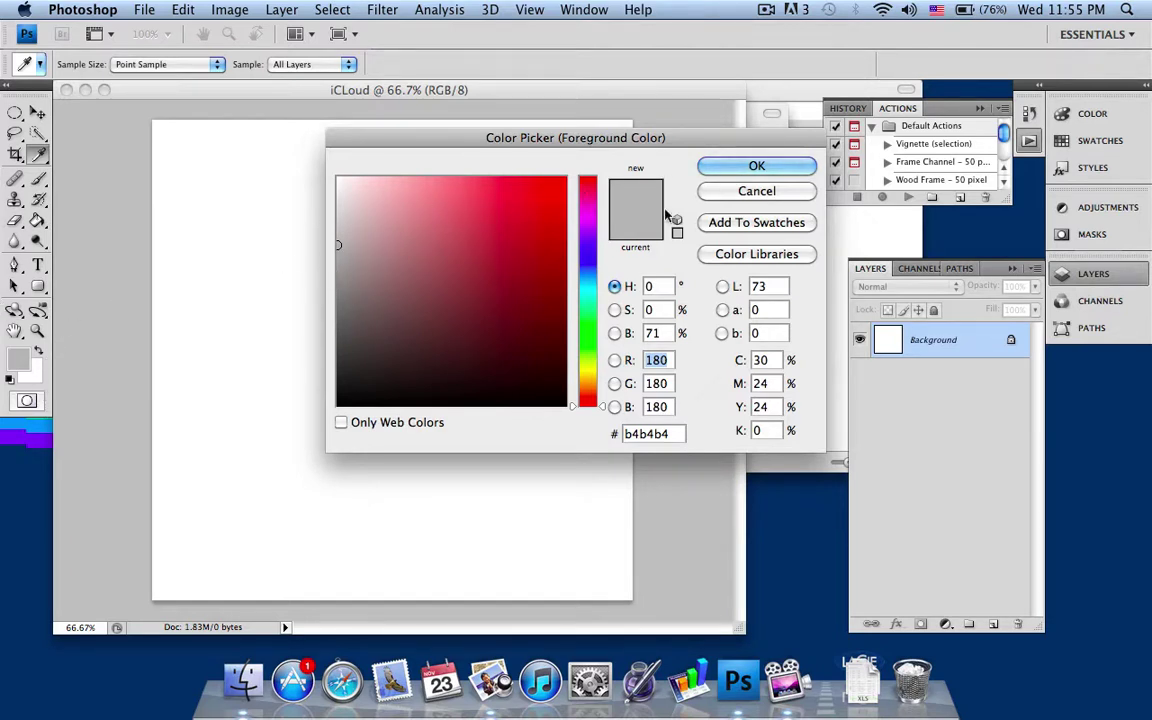
pyautogui.click(490, 680)
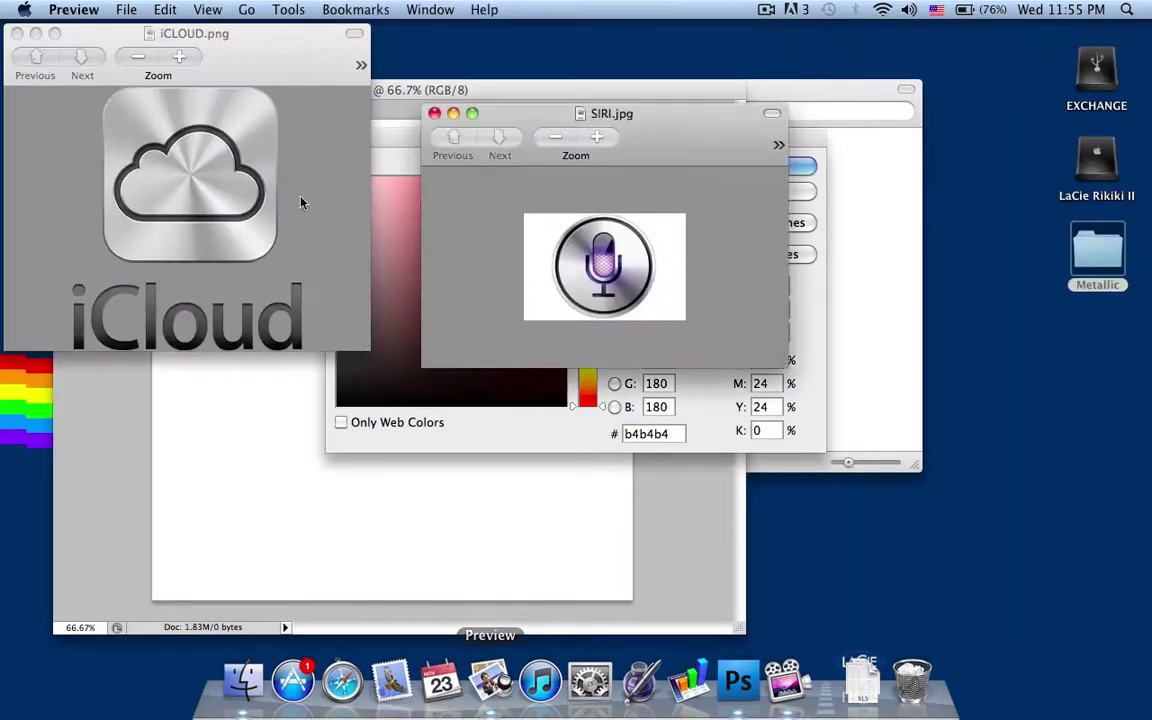
pyautogui.click(515, 441)
pyautogui.click(729, 690)
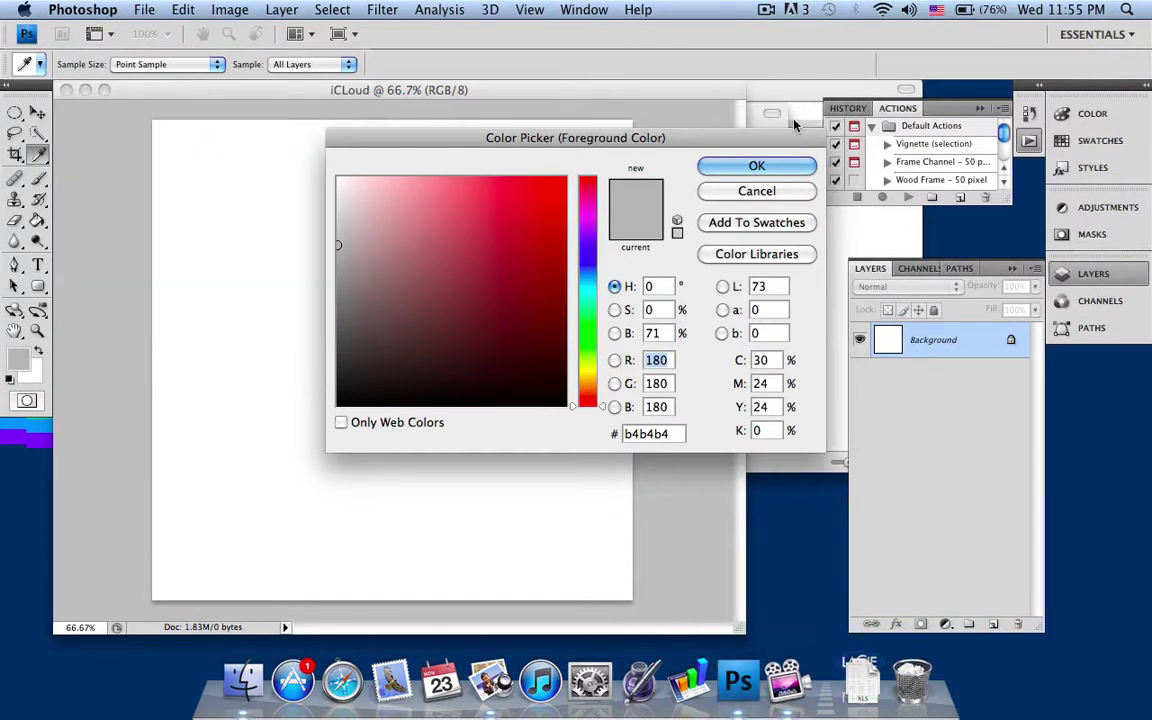
pyautogui.click(757, 166)
pyautogui.press('g')
# Step: Draw a grey rounded rectangle with a 120 px corner radius over most of the canvas, checking the iCloud reference in Preview
pyautogui.click(41, 291)
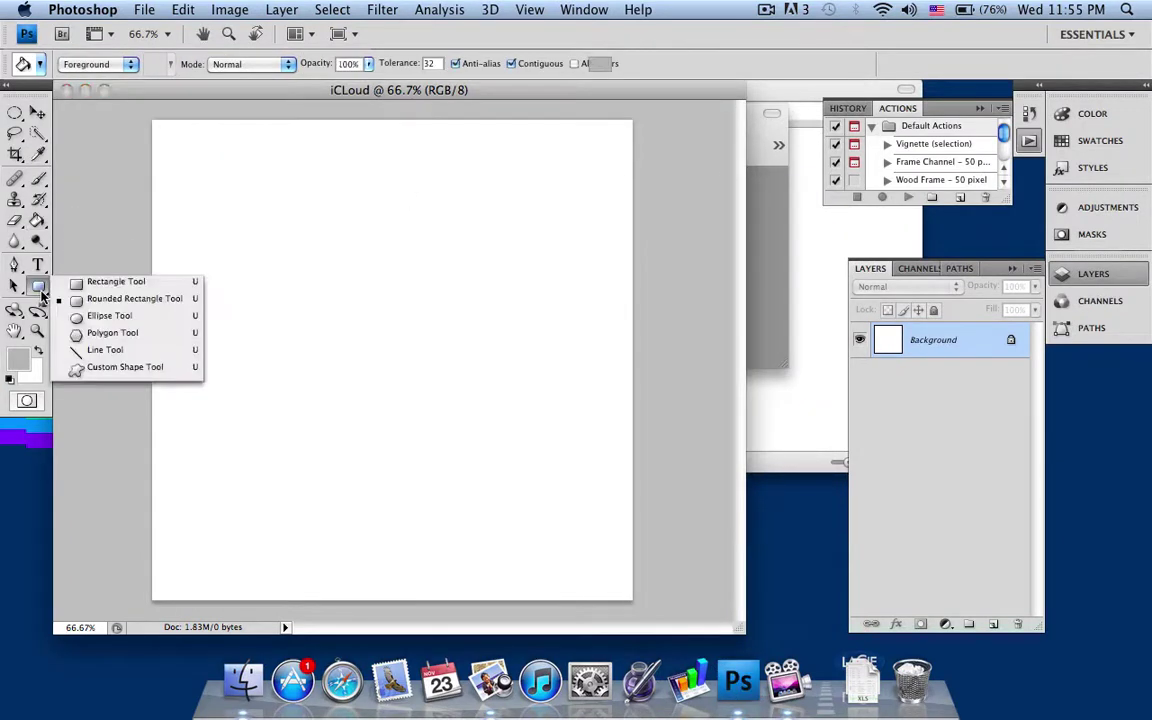
pyautogui.click(98, 301)
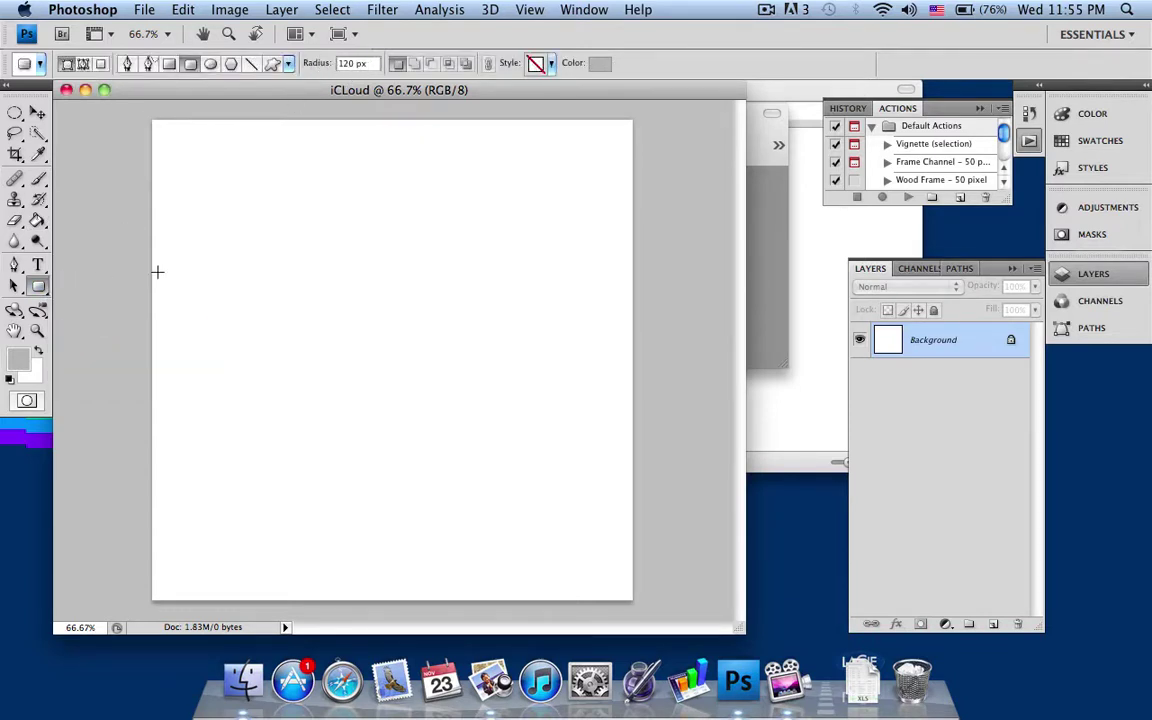
pyautogui.click(490, 680)
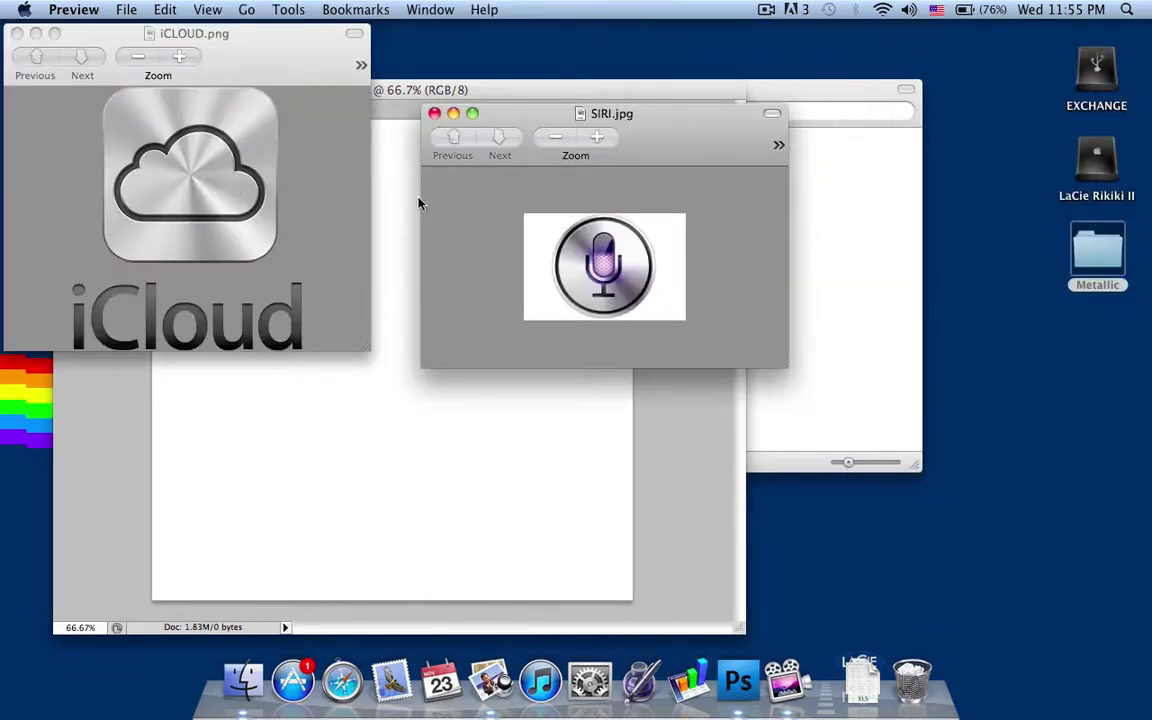
pyautogui.click(738, 682)
pyautogui.click(39, 288)
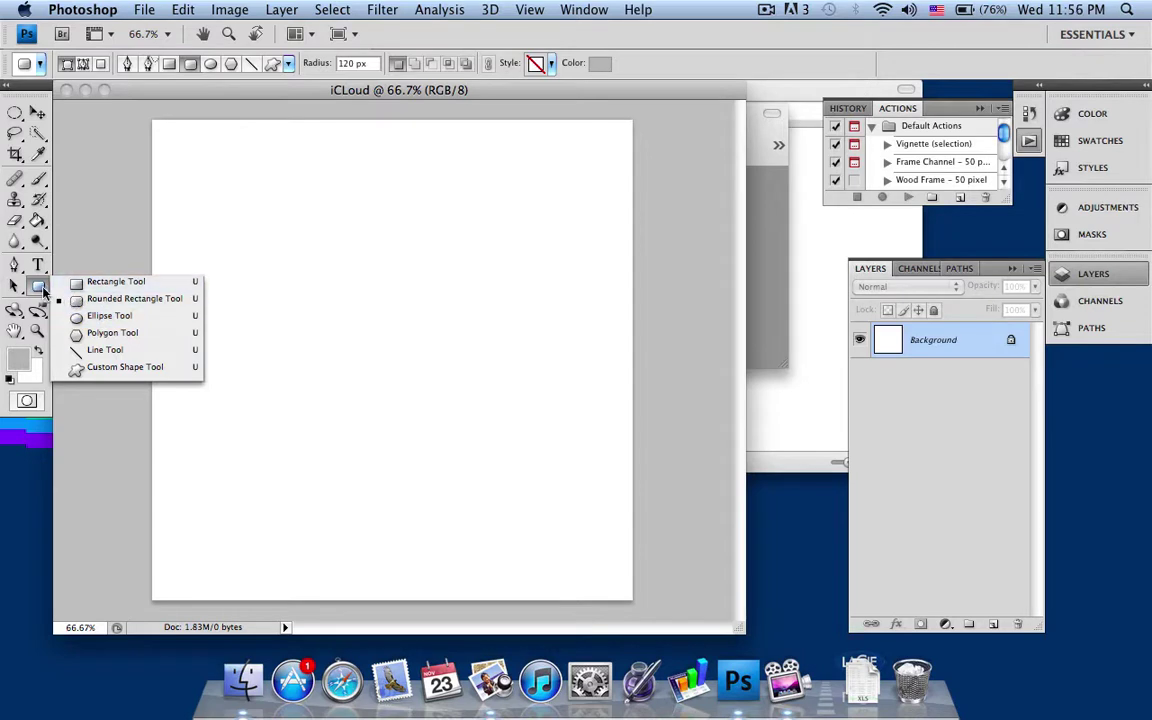
pyautogui.click(41, 289)
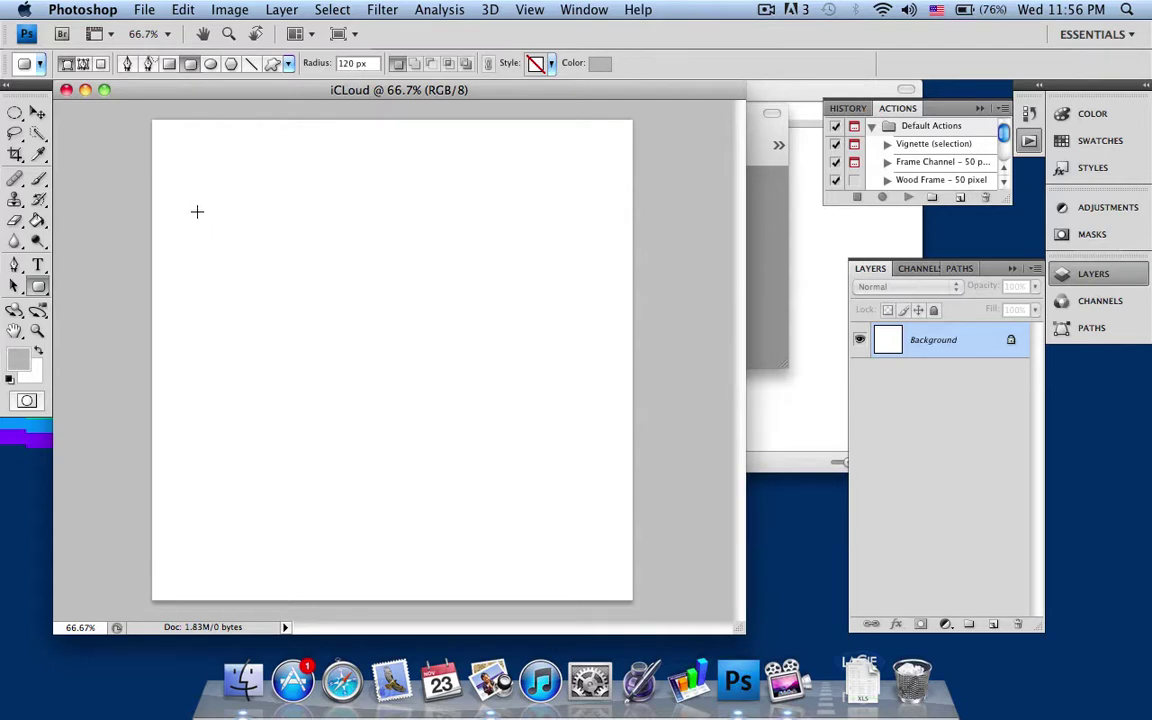
pyautogui.moveTo(196, 210); pyautogui.dragTo(597, 599)
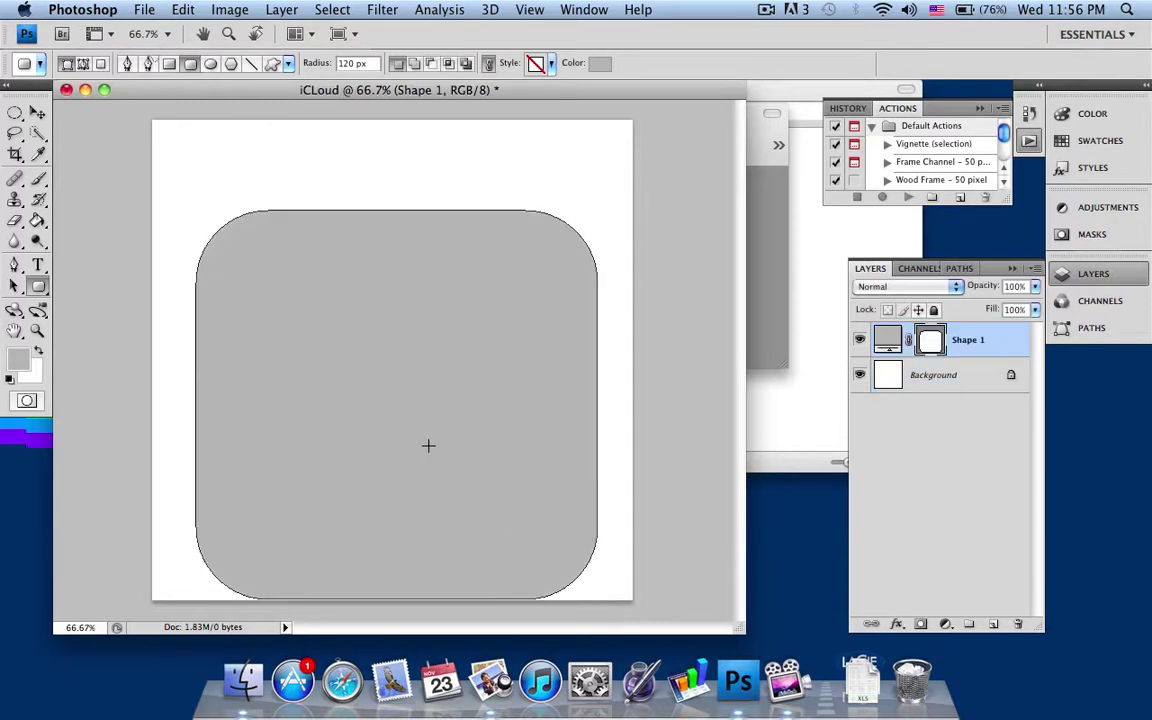
# Step: Move the rounded rectangle up and nudge it sideways to centre it on the canvas
pyautogui.click(37, 112)
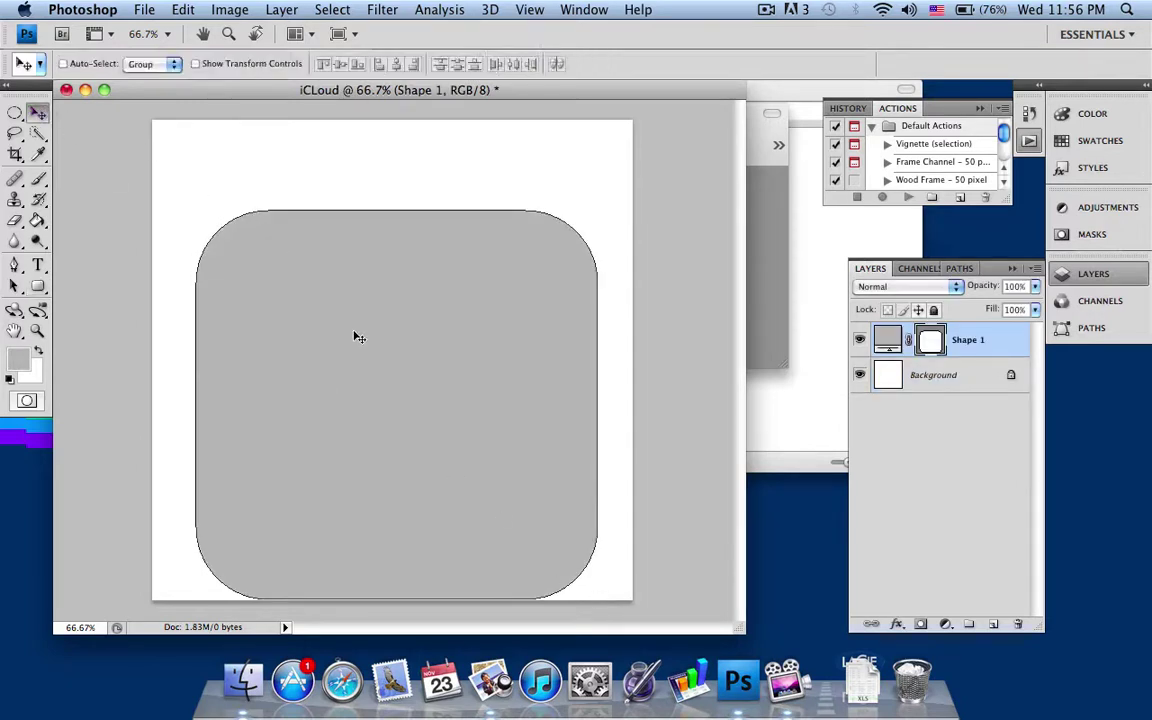
pyautogui.moveTo(359, 337); pyautogui.dragTo(362, 297)
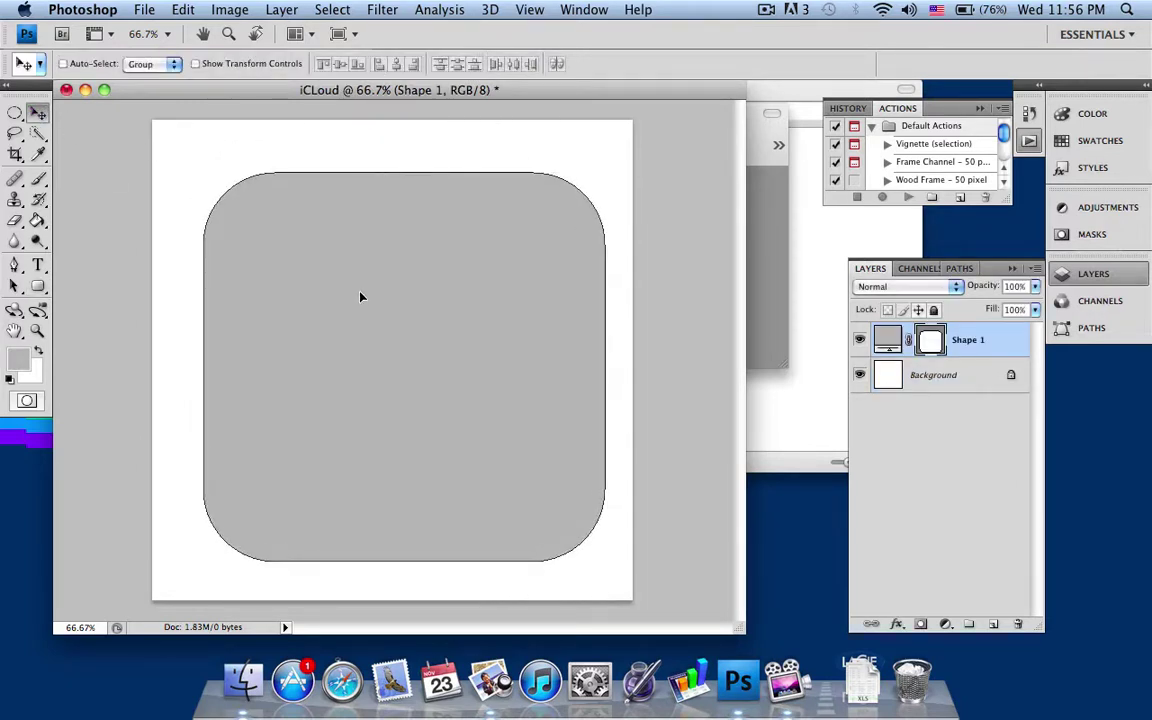
pyautogui.press('Left')
pyautogui.press('Left')
pyautogui.press('Left')
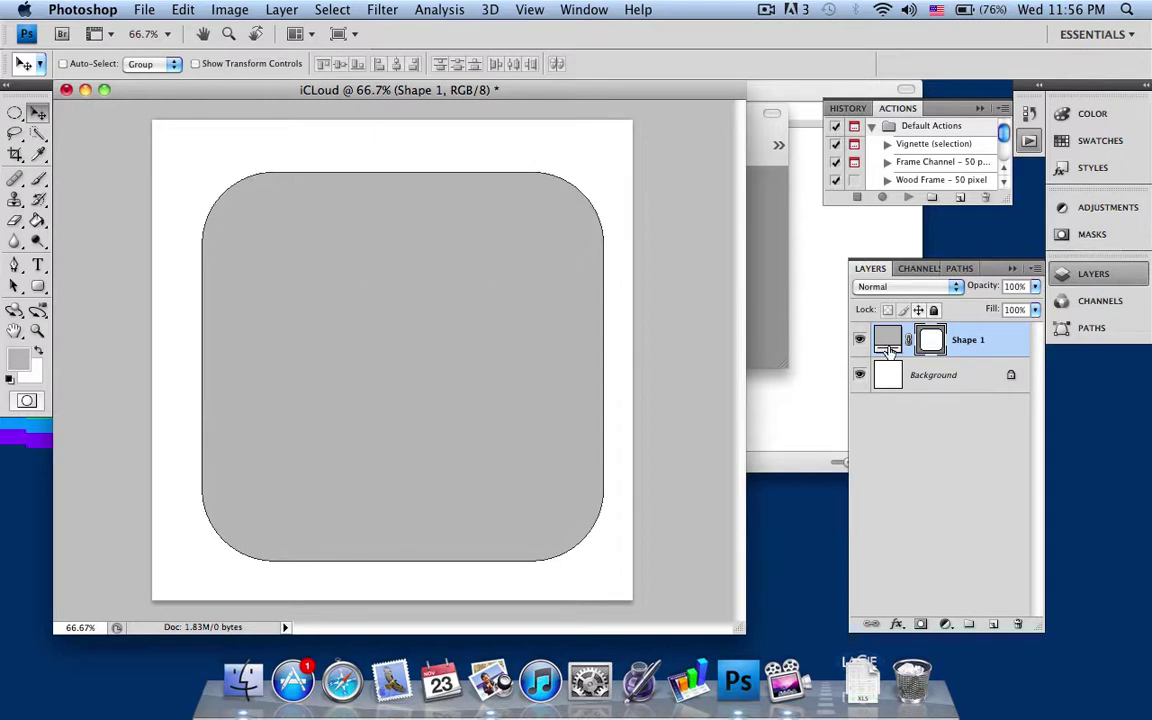
# Step: Add a Gradient Overlay to the rounded rectangle's layer with the Overlay blend mode and Angle style
pyautogui.rightClick(950, 342)
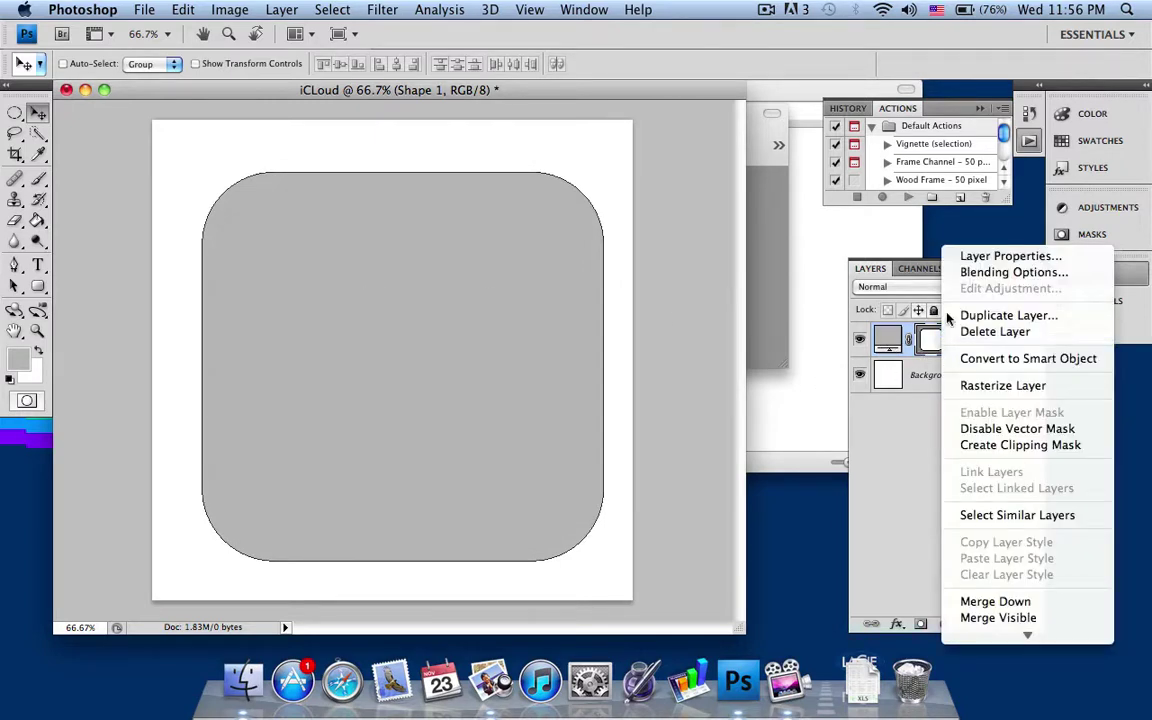
pyautogui.click(1000, 273)
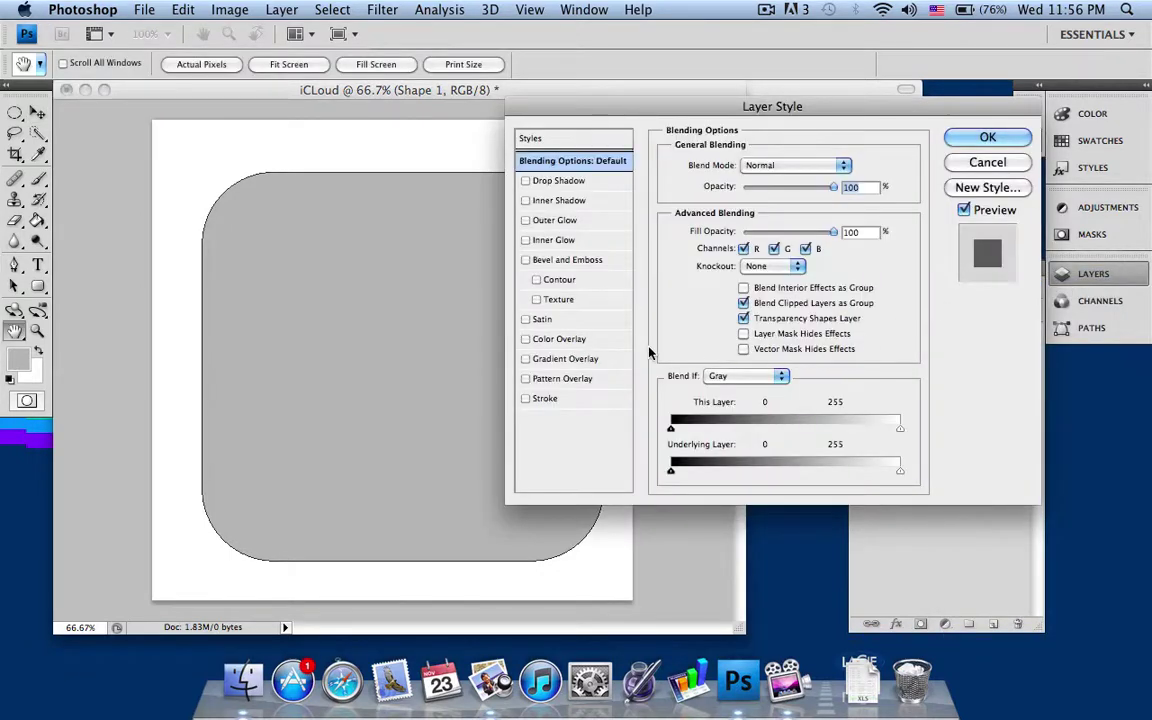
pyautogui.click(589, 359)
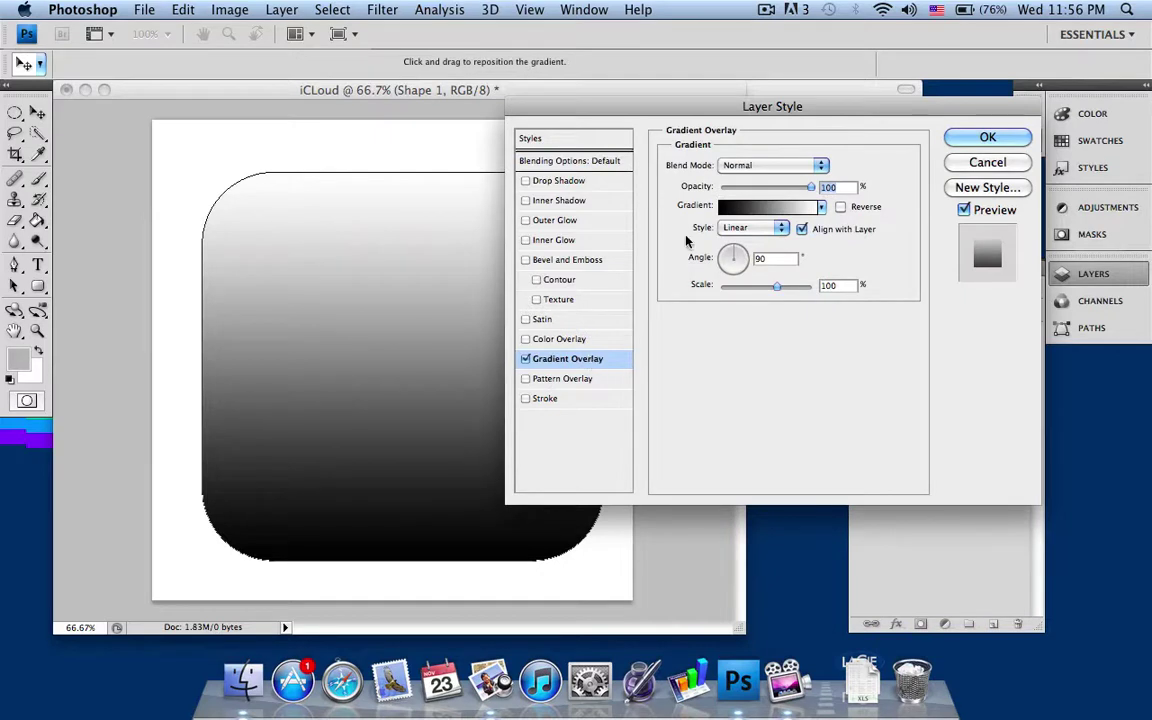
pyautogui.click(770, 165)
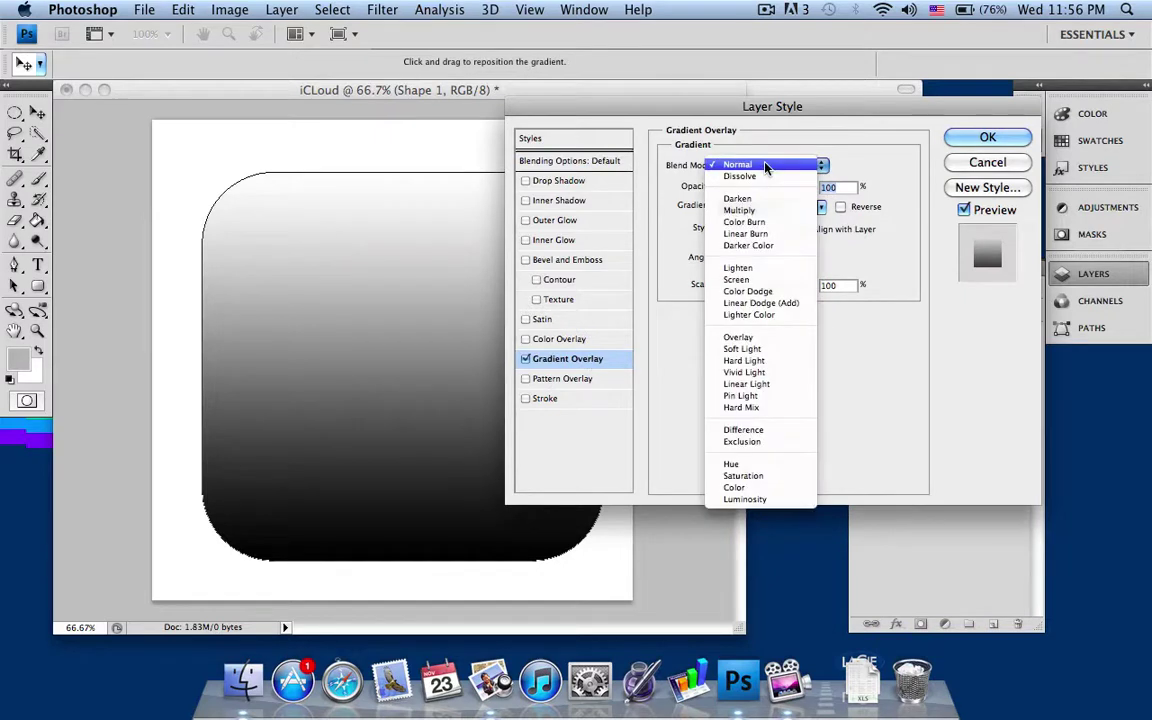
pyautogui.click(776, 338)
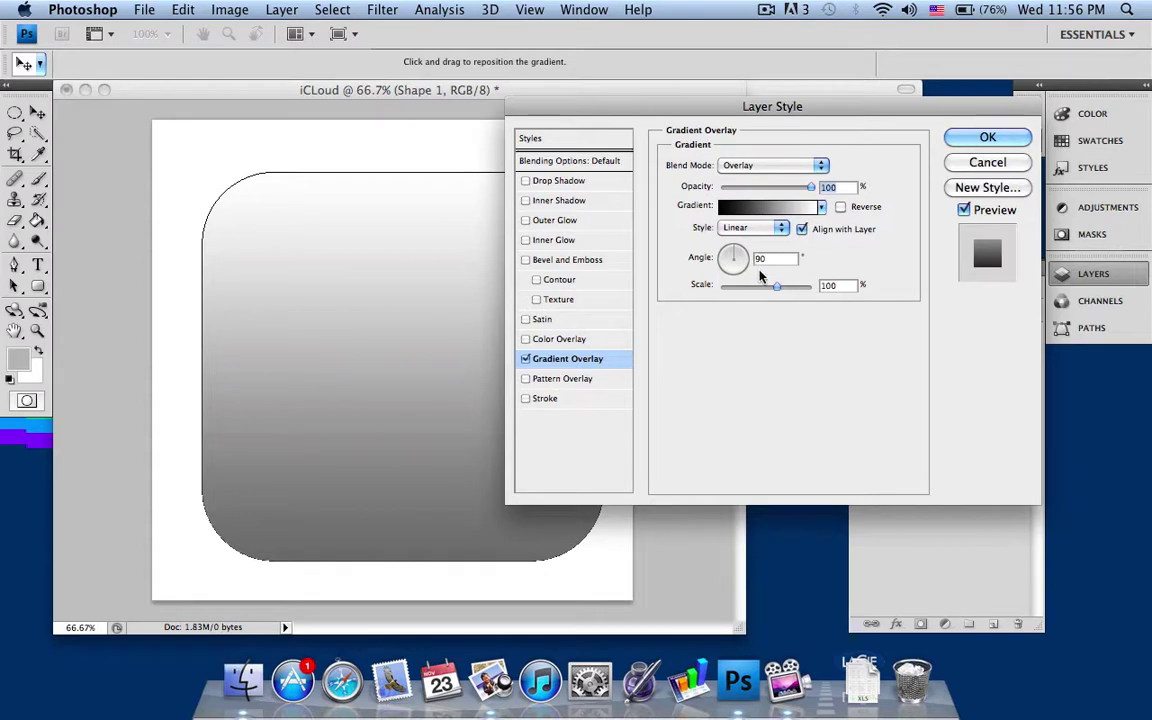
pyautogui.click(752, 227)
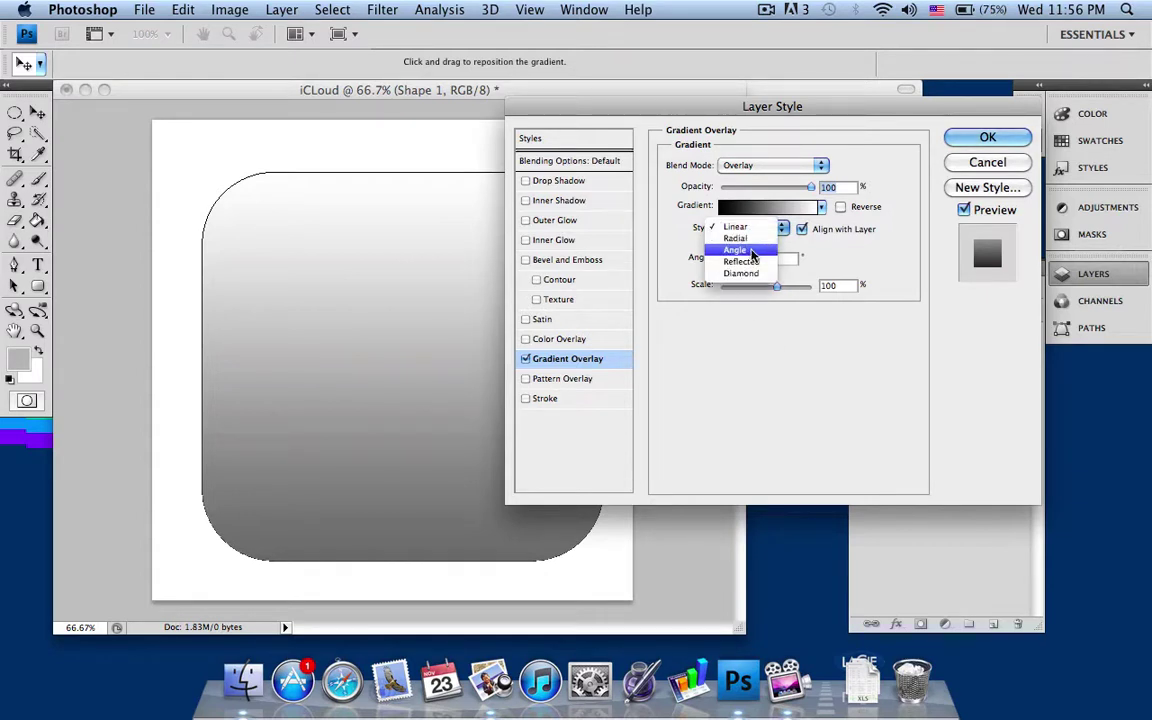
pyautogui.click(752, 254)
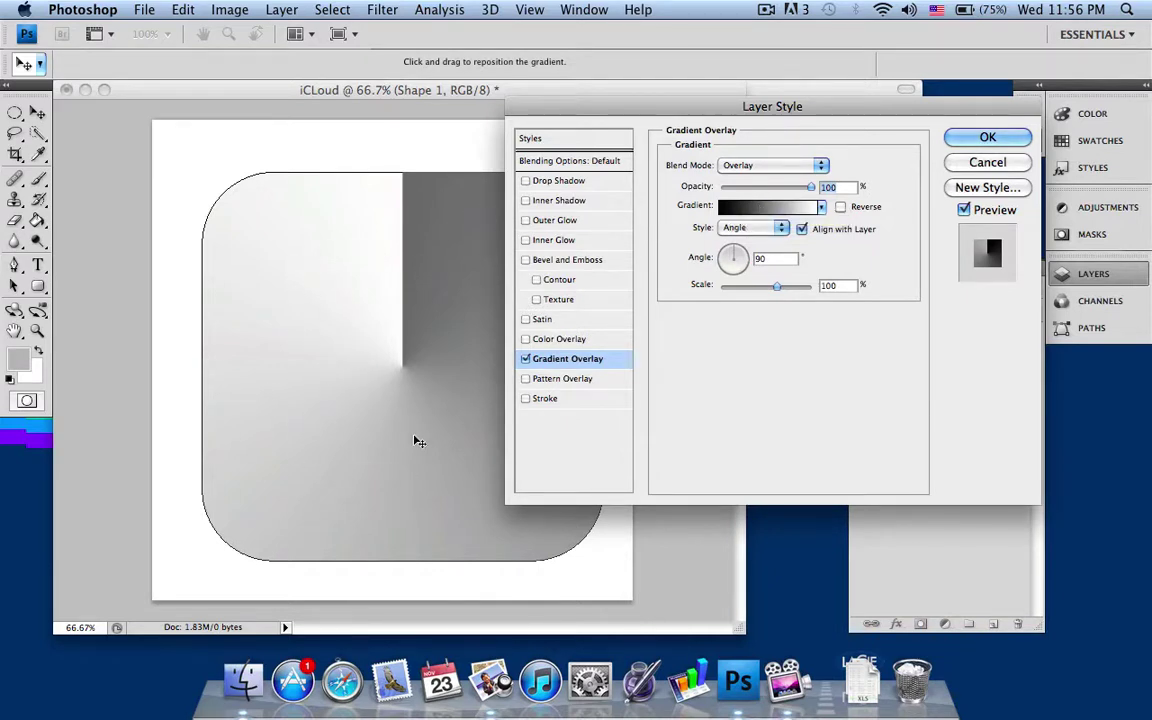
# Step: Open the overlay's gradient for editing and compare its effect with the iCloud reference in Preview
pyautogui.click(490, 682)
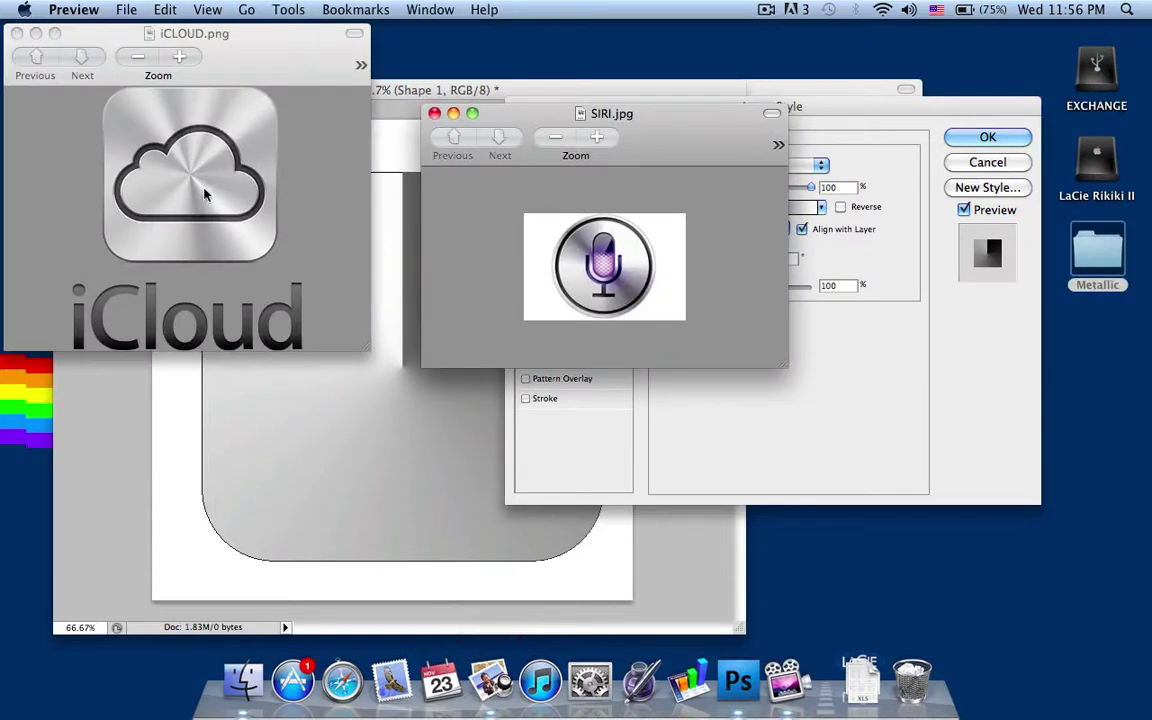
pyautogui.click(738, 682)
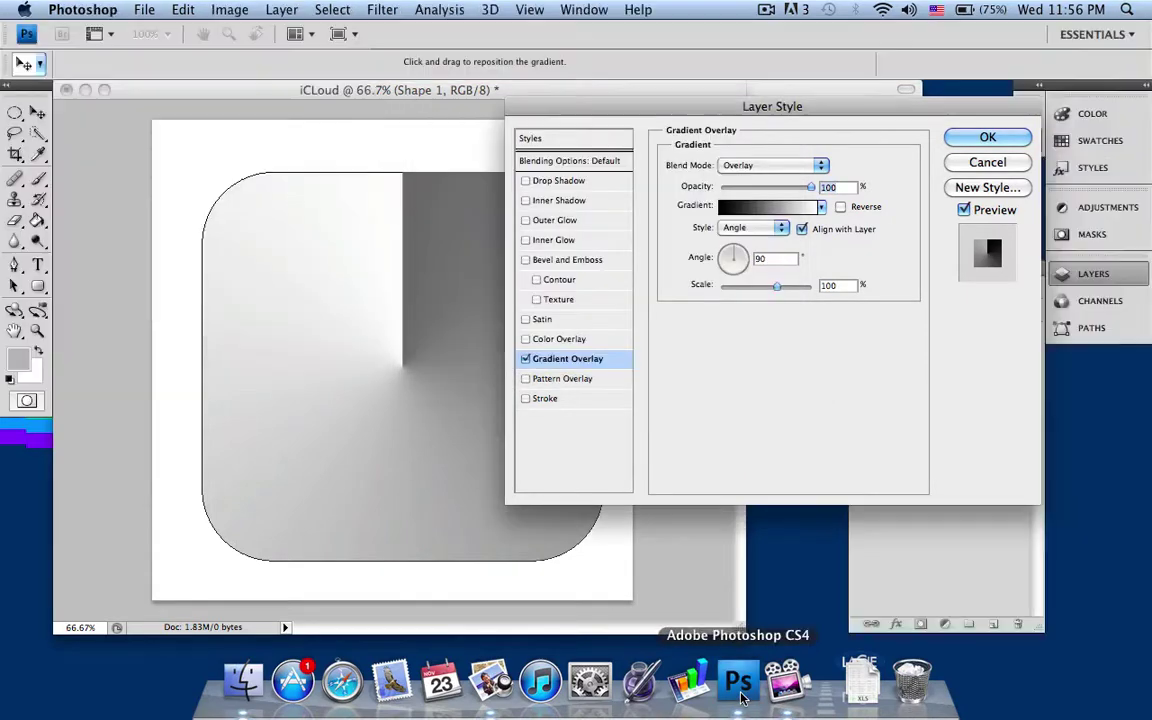
pyautogui.click(785, 212)
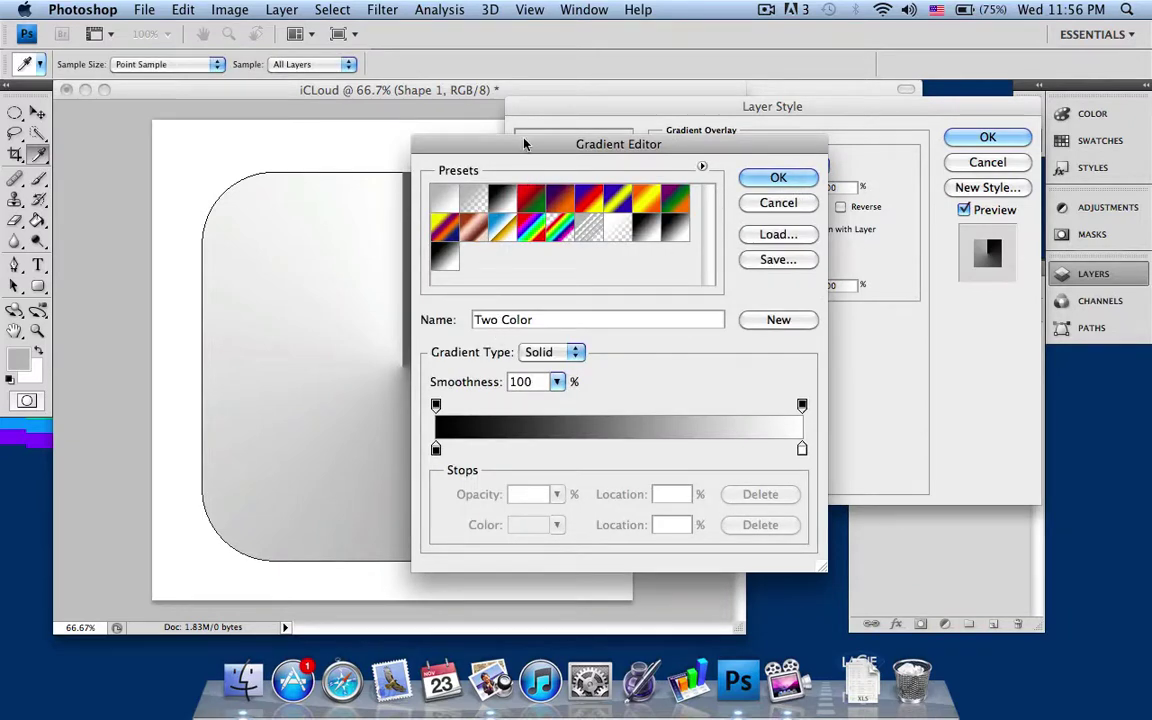
pyautogui.moveTo(523, 143); pyautogui.dragTo(684, 69)
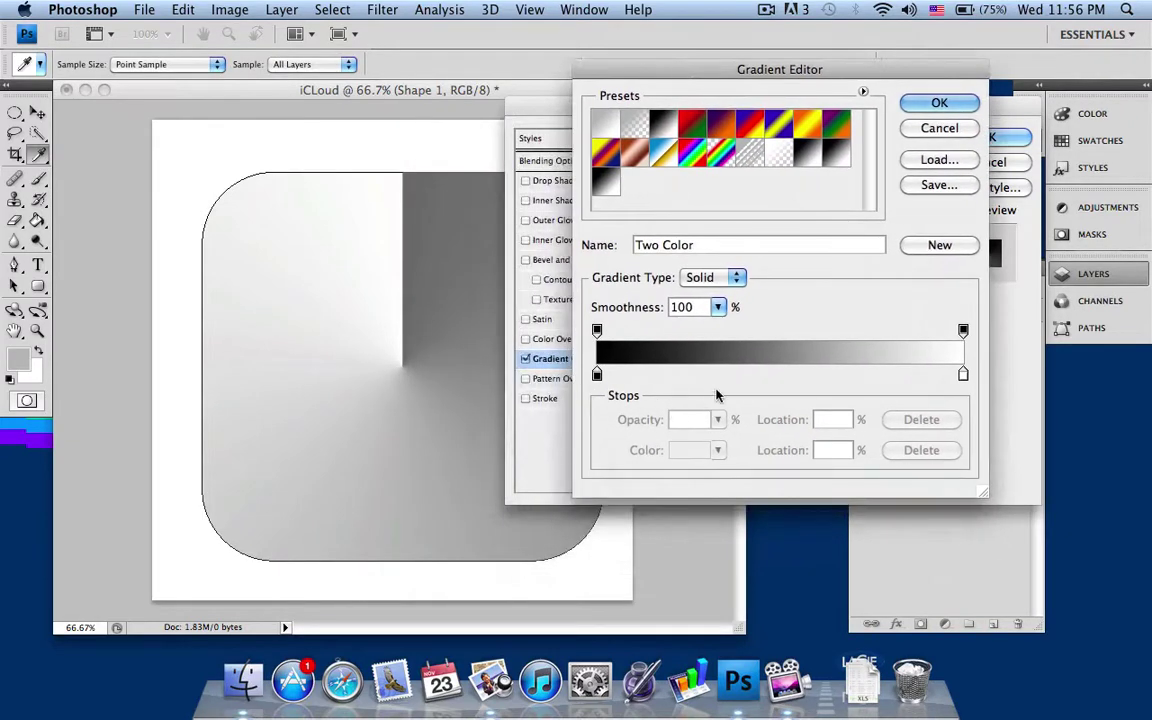
pyautogui.click(490, 682)
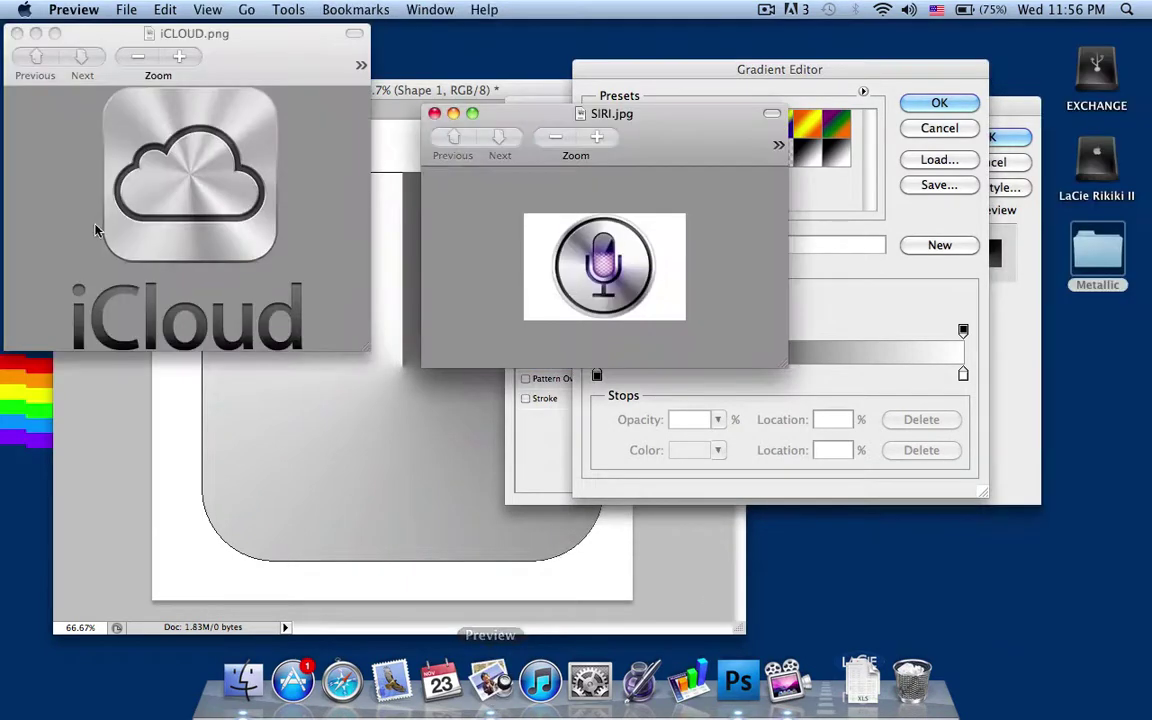
pyautogui.click(738, 682)
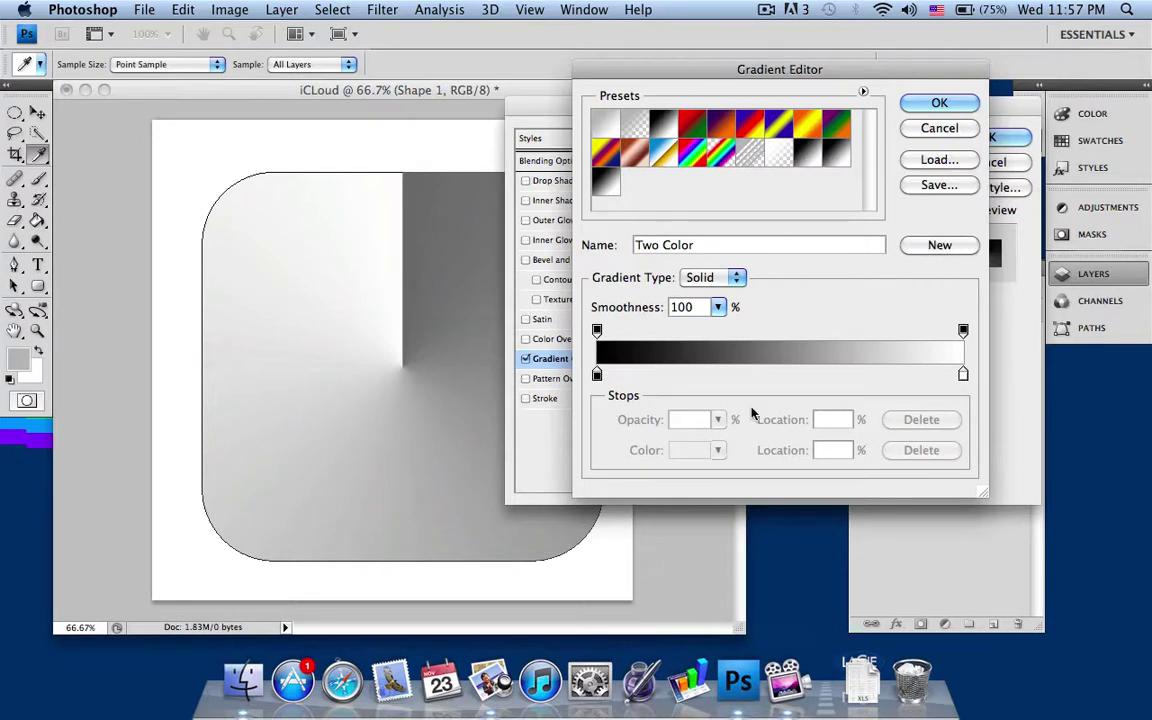
# Step: Add seven grey colour stops to the gradient at about 11, 22, 36, 46, 54, 63 and 73%
pyautogui.click(636, 376)
pyautogui.click(677, 375)
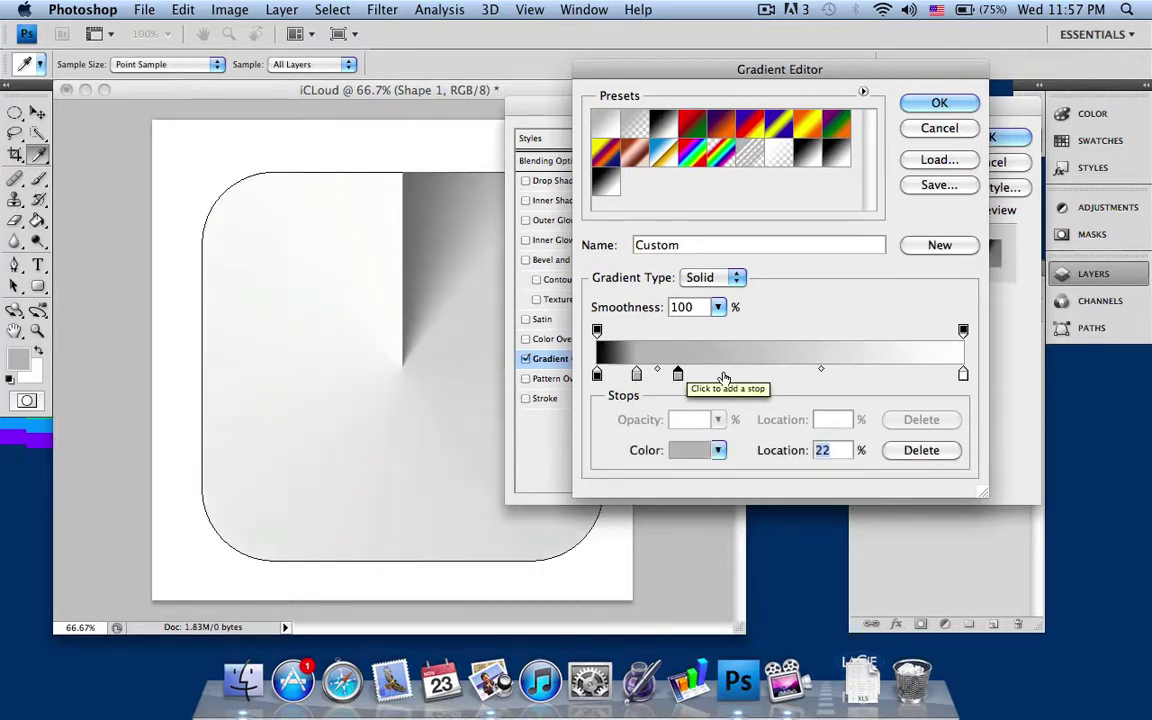
pyautogui.click(730, 375)
pyautogui.click(764, 375)
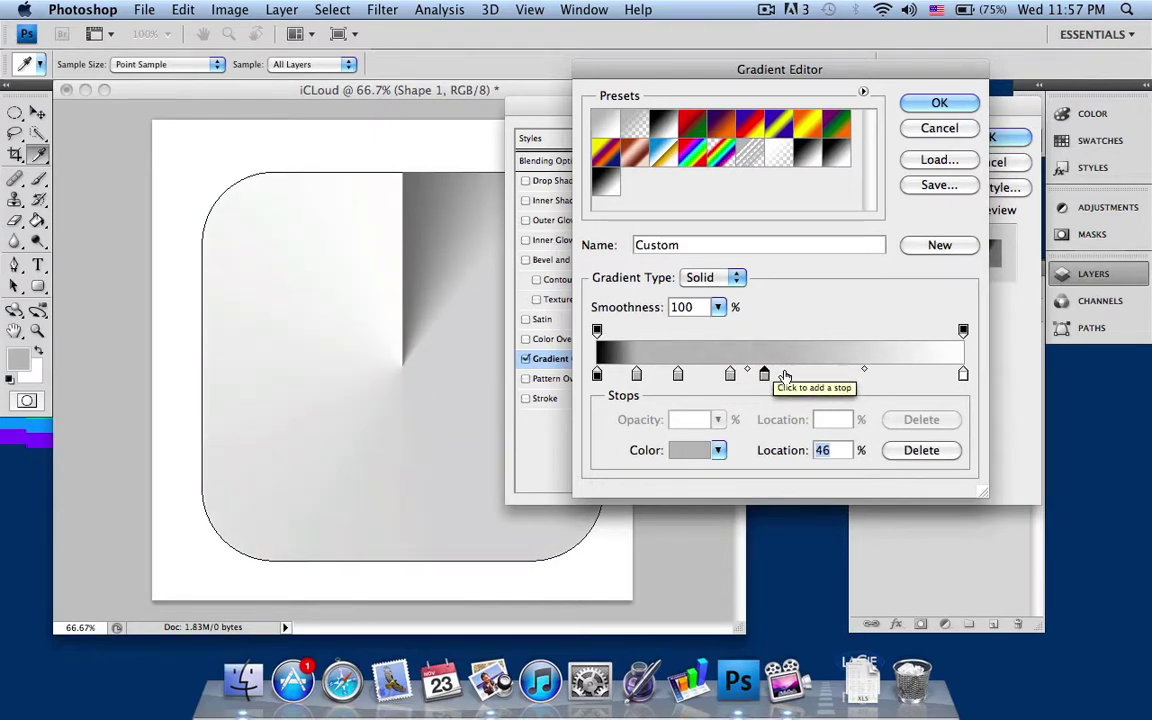
pyautogui.click(795, 375)
pyautogui.click(826, 375)
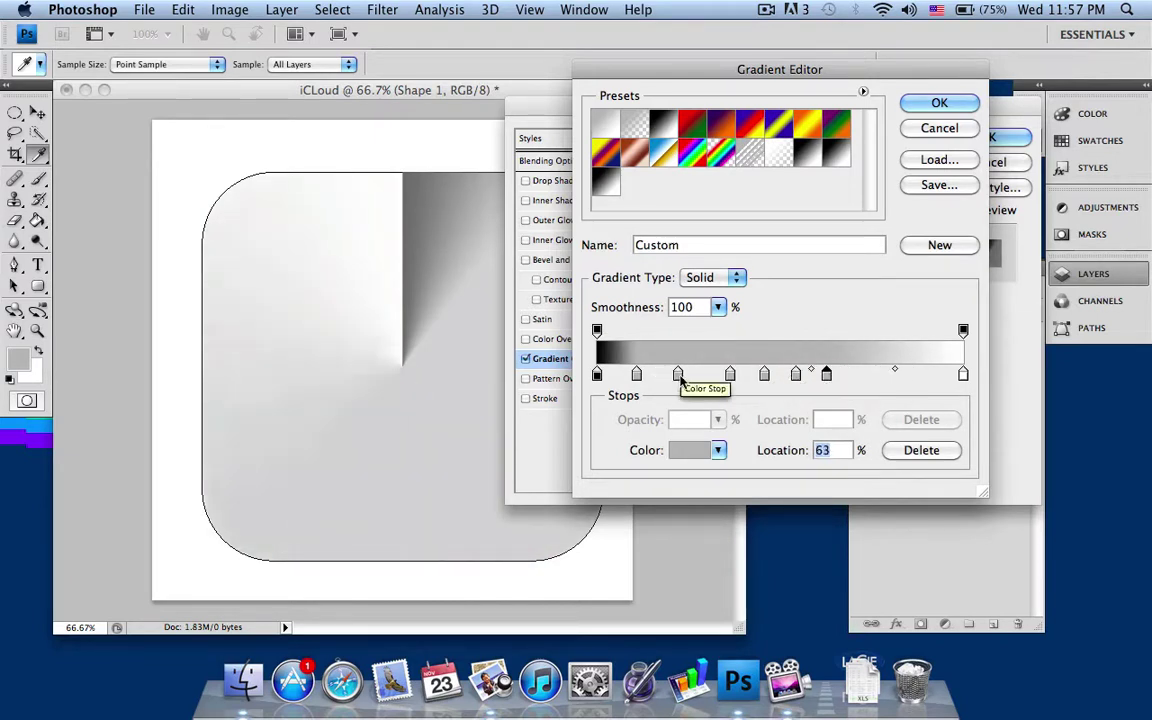
pyautogui.click(866, 375)
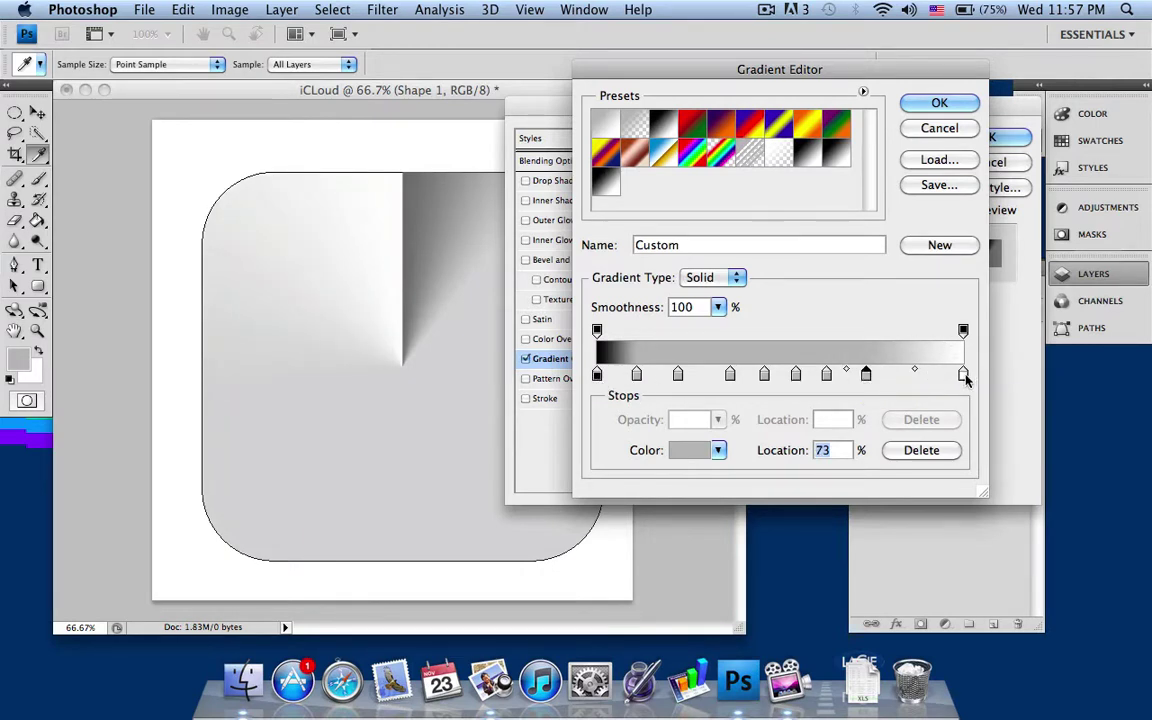
# Step: Colour the gradient's end stop at 100% black and the stop at 11% white
pyautogui.doubleClick(963, 375)
pyautogui.moveTo(412, 304); pyautogui.dragTo(453, 495)
pyautogui.press('Return')
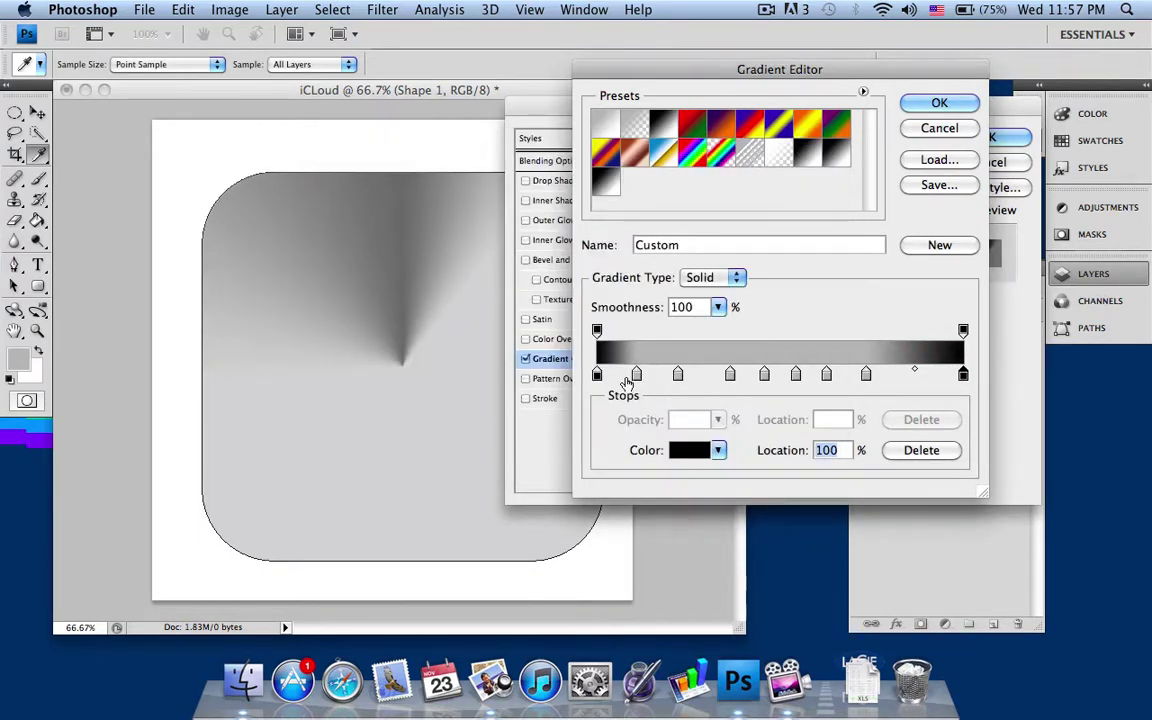
pyautogui.doubleClick(635, 375)
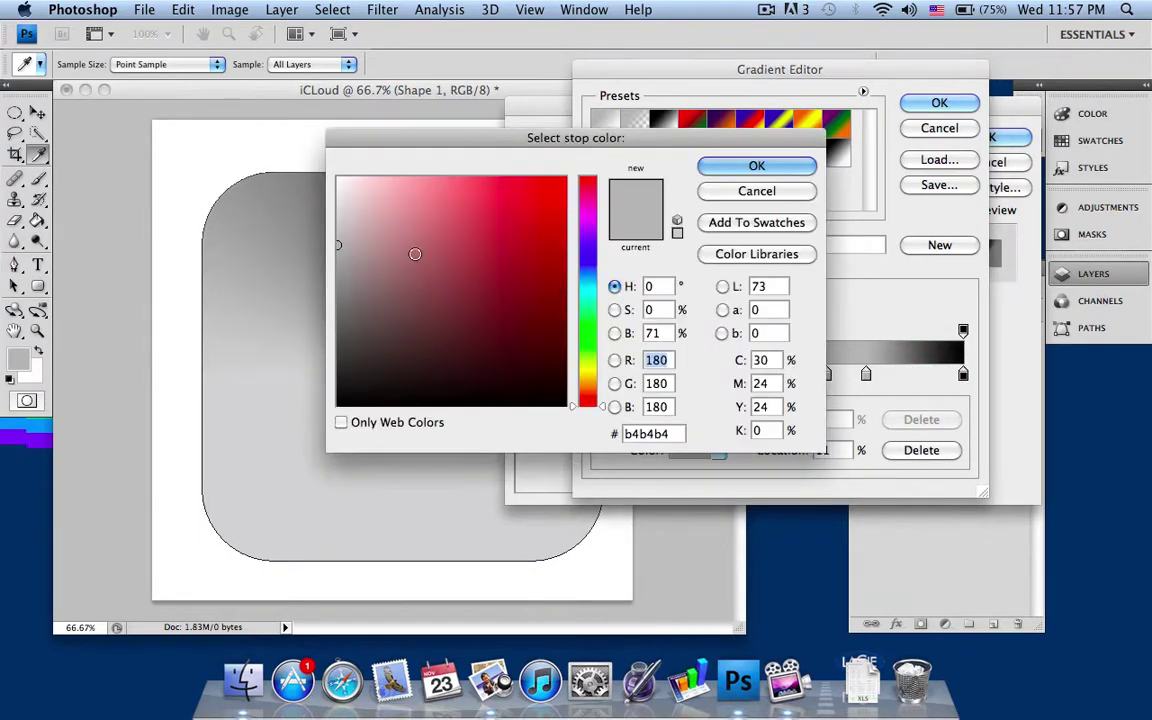
pyautogui.moveTo(415, 254); pyautogui.dragTo(336, 176)
pyautogui.press('Return')
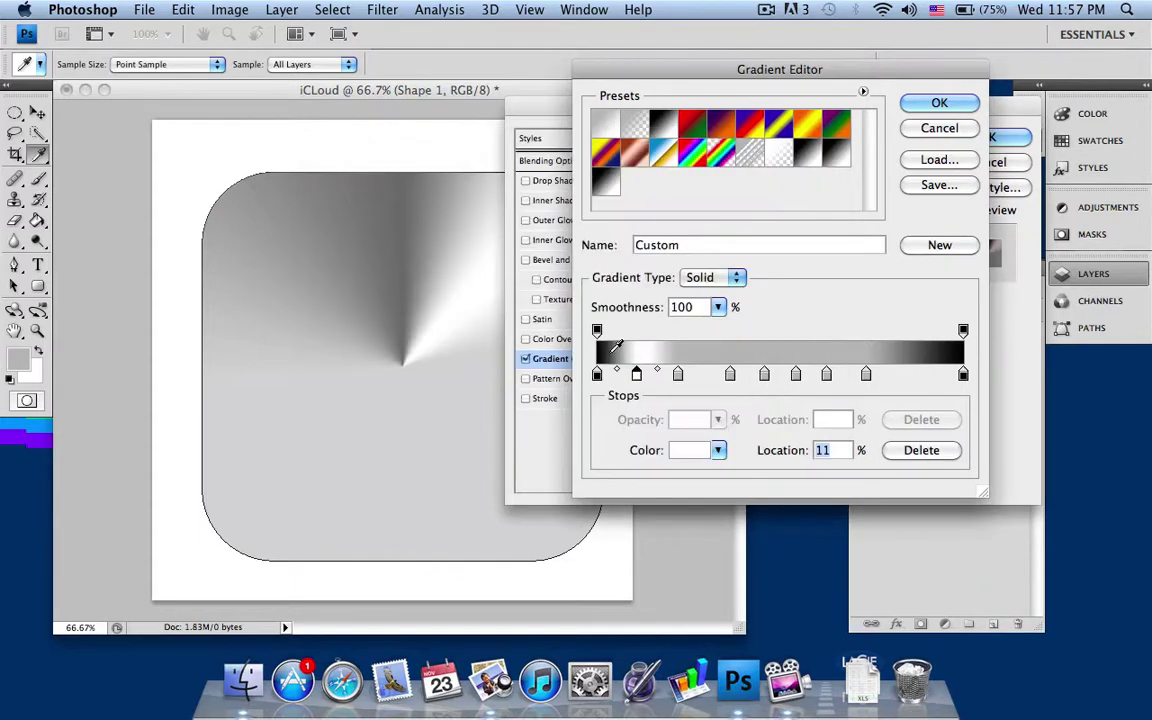
# Step: Colour the gradient stop at 22% black and the stop at 36% white
pyautogui.doubleClick(677, 374)
pyautogui.moveTo(452, 246); pyautogui.dragTo(457, 448)
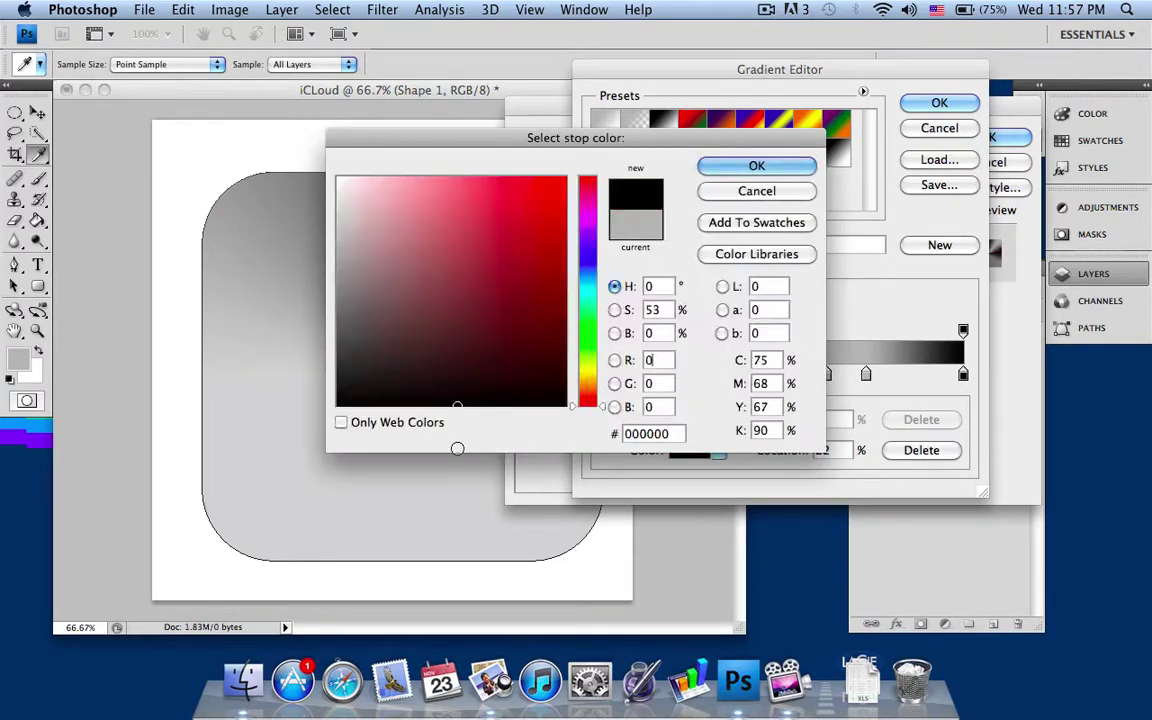
pyautogui.press('Return')
pyautogui.click(728, 374)
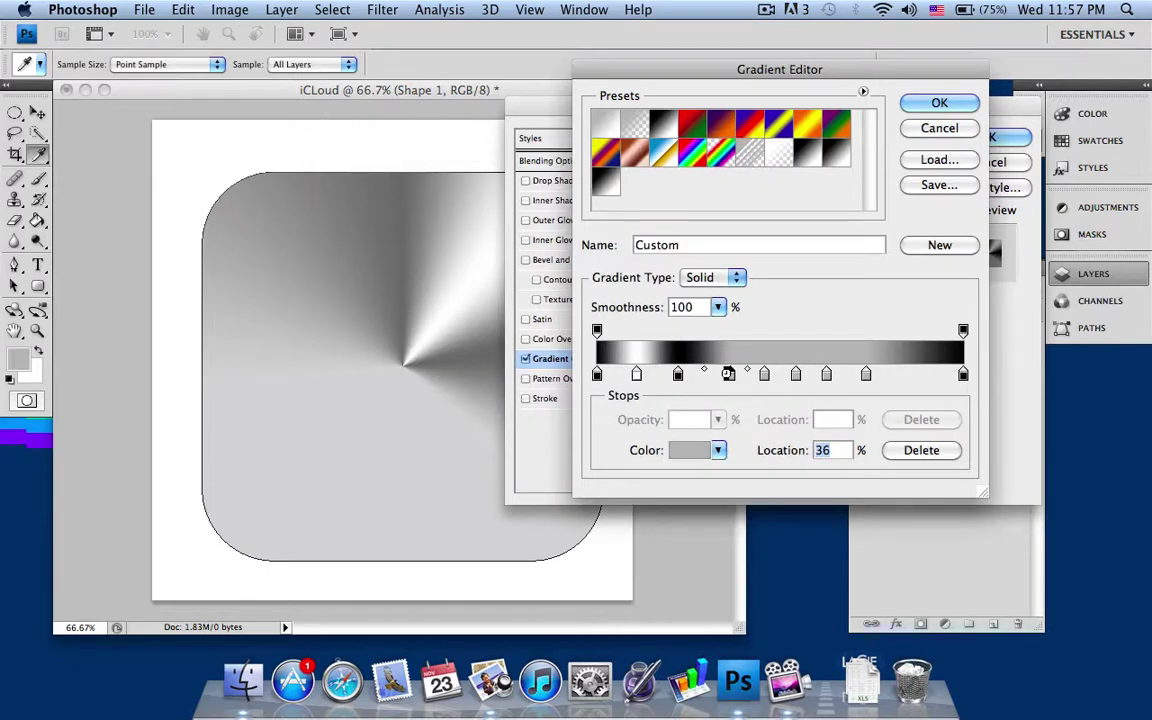
pyautogui.doubleClick(728, 374)
pyautogui.moveTo(452, 250); pyautogui.dragTo(337, 50)
pyautogui.press('Return')
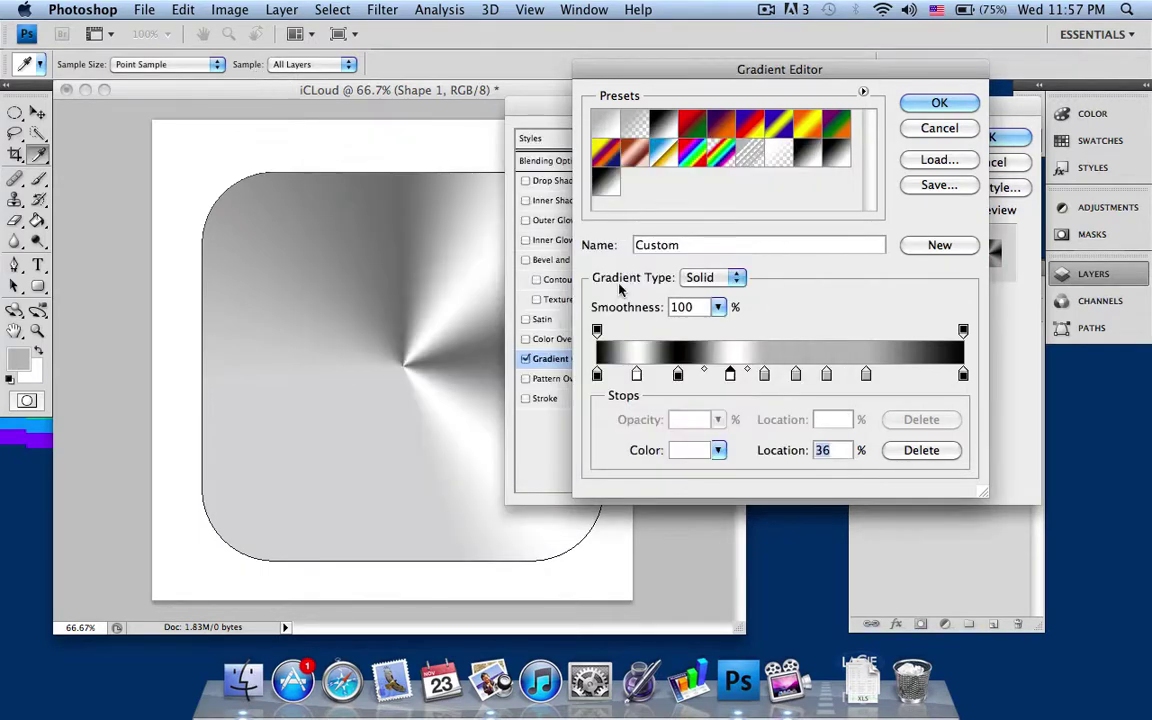
# Step: Colour the gradient stop at 46% black and the stop at 54% white
pyautogui.doubleClick(764, 374)
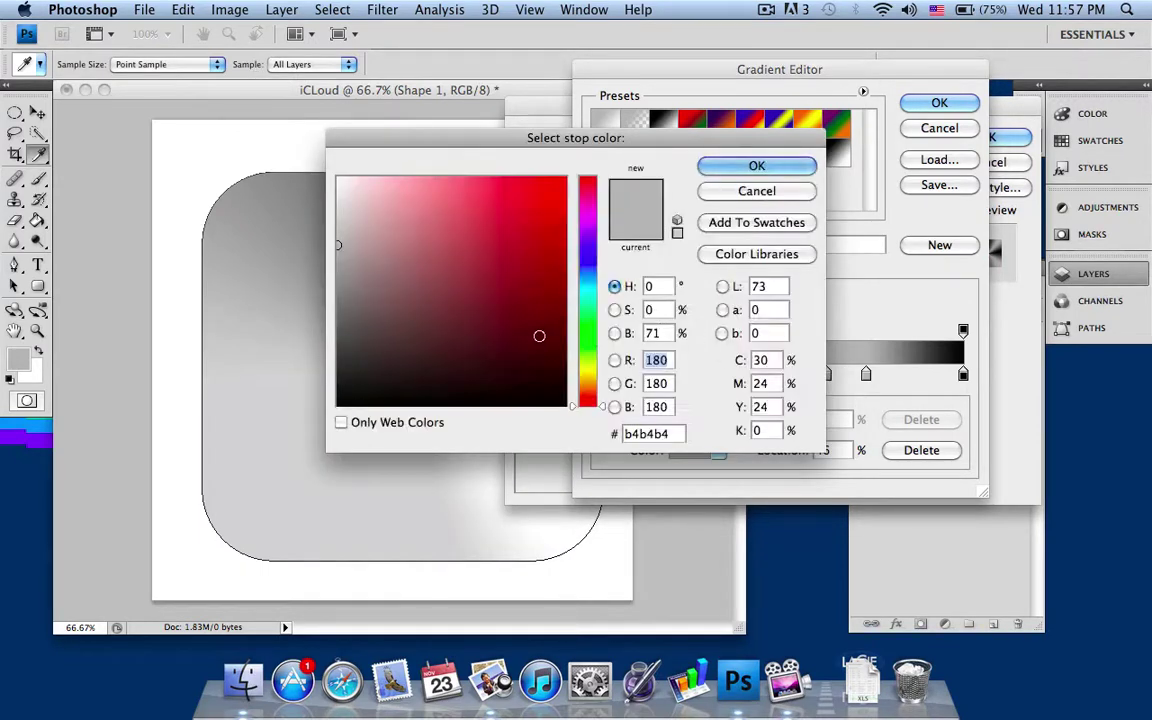
pyautogui.moveTo(539, 336); pyautogui.dragTo(514, 548)
pyautogui.press('Return')
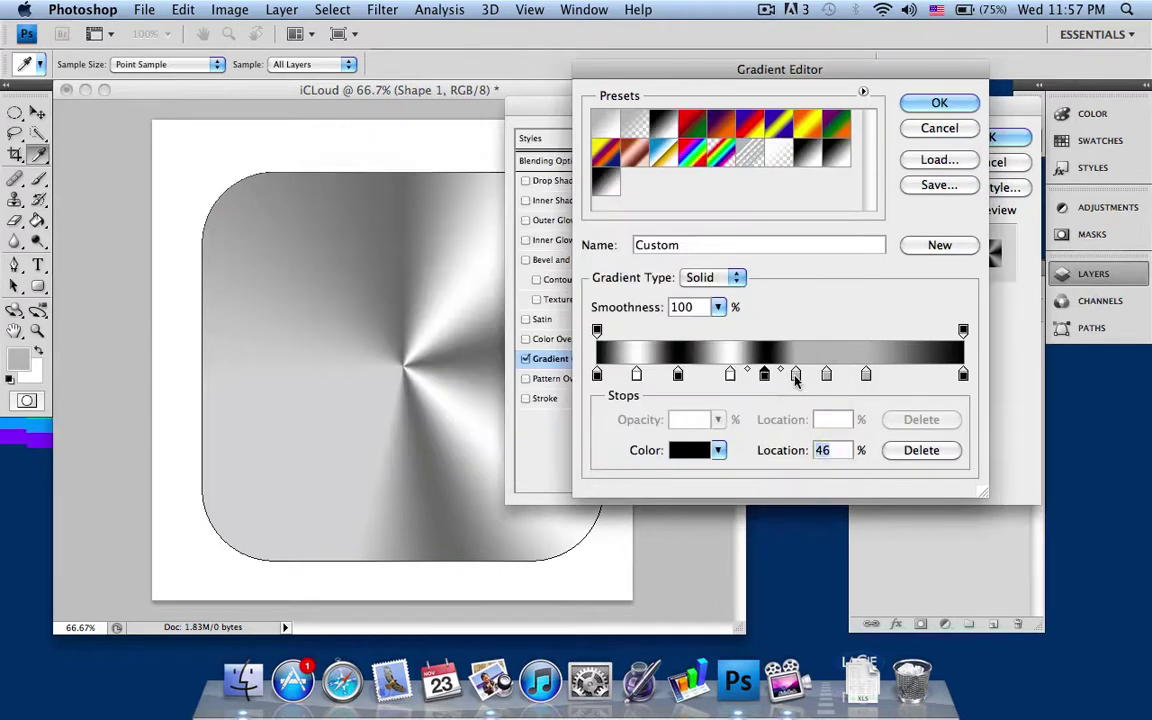
pyautogui.doubleClick(795, 374)
pyautogui.moveTo(501, 298); pyautogui.dragTo(277, 128)
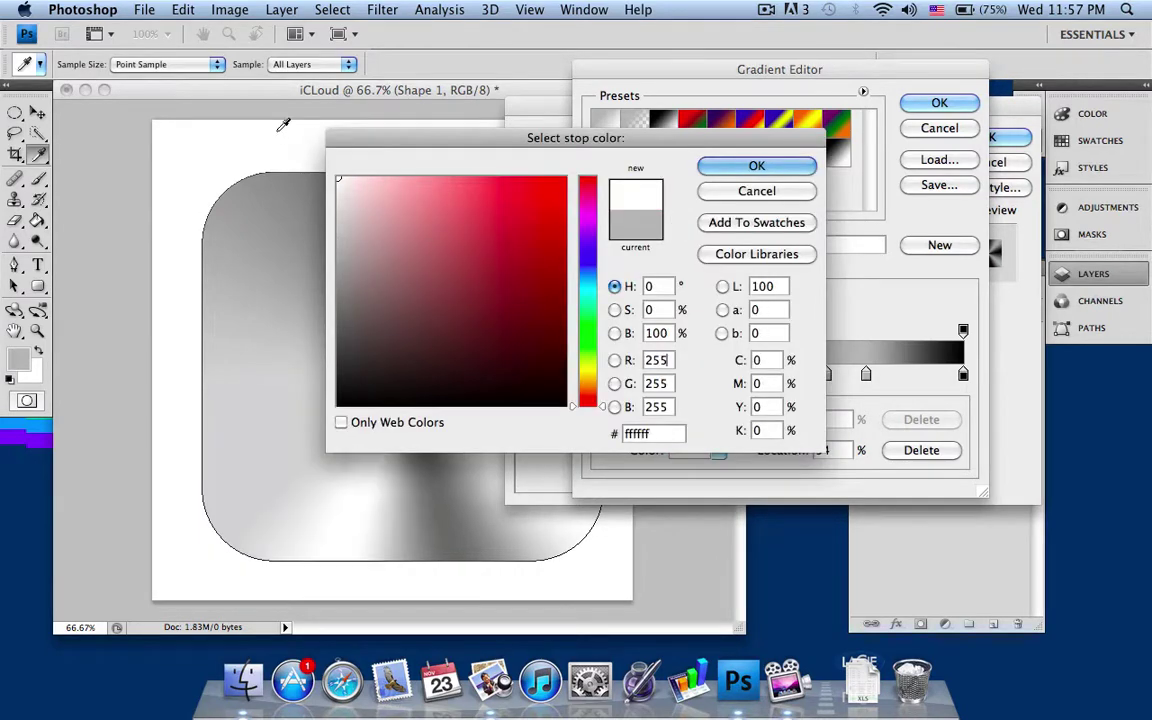
pyautogui.press('Return')
# Step: Colour the gradient stop at 63% black and the stop at 73% white
pyautogui.doubleClick(826, 374)
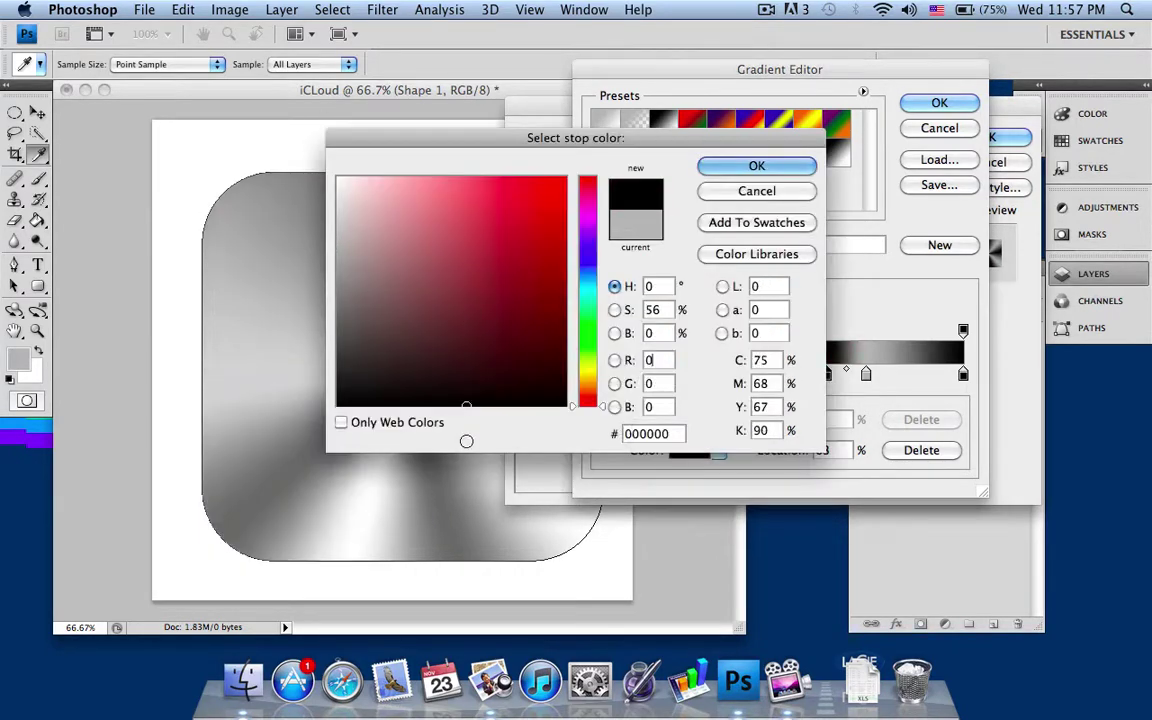
pyautogui.press('Escape')
pyautogui.click(866, 374)
pyautogui.doubleClick(866, 374)
pyautogui.click(252, 112)
pyautogui.press('Return')
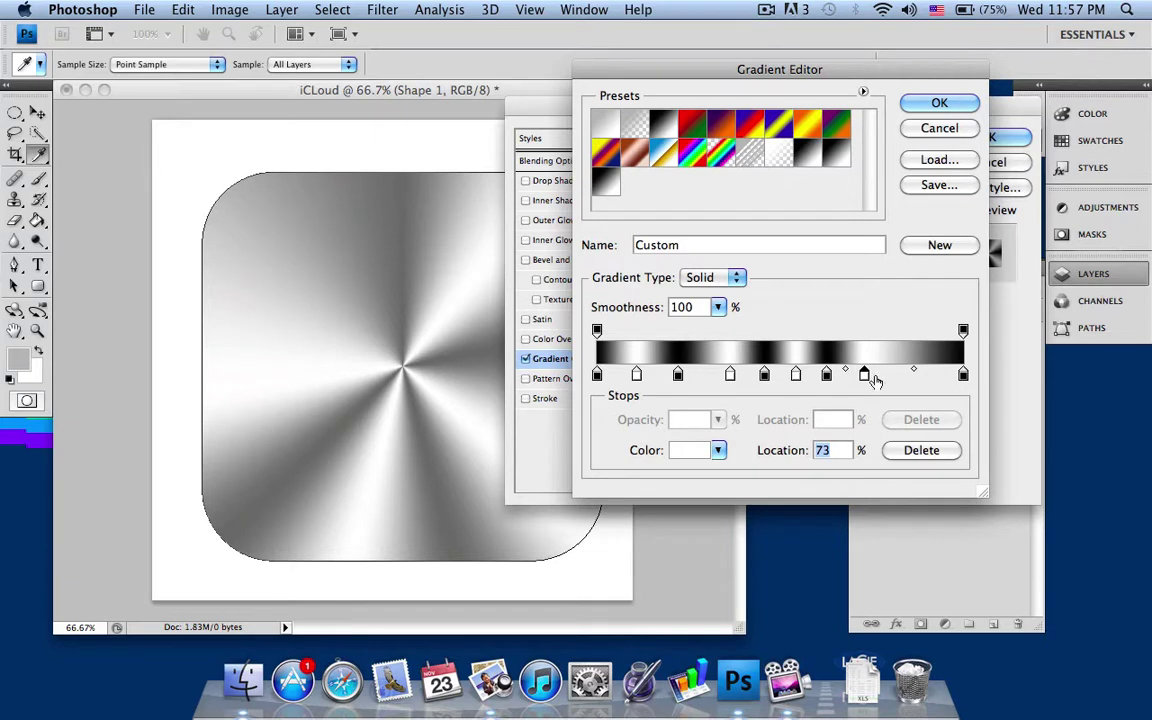
# Step: Move the last two white stops to 60% and 87%, with the black stop between them at about 70%, checking the iCloud reference in Preview
pyautogui.moveTo(866, 379); pyautogui.dragTo(918, 377)
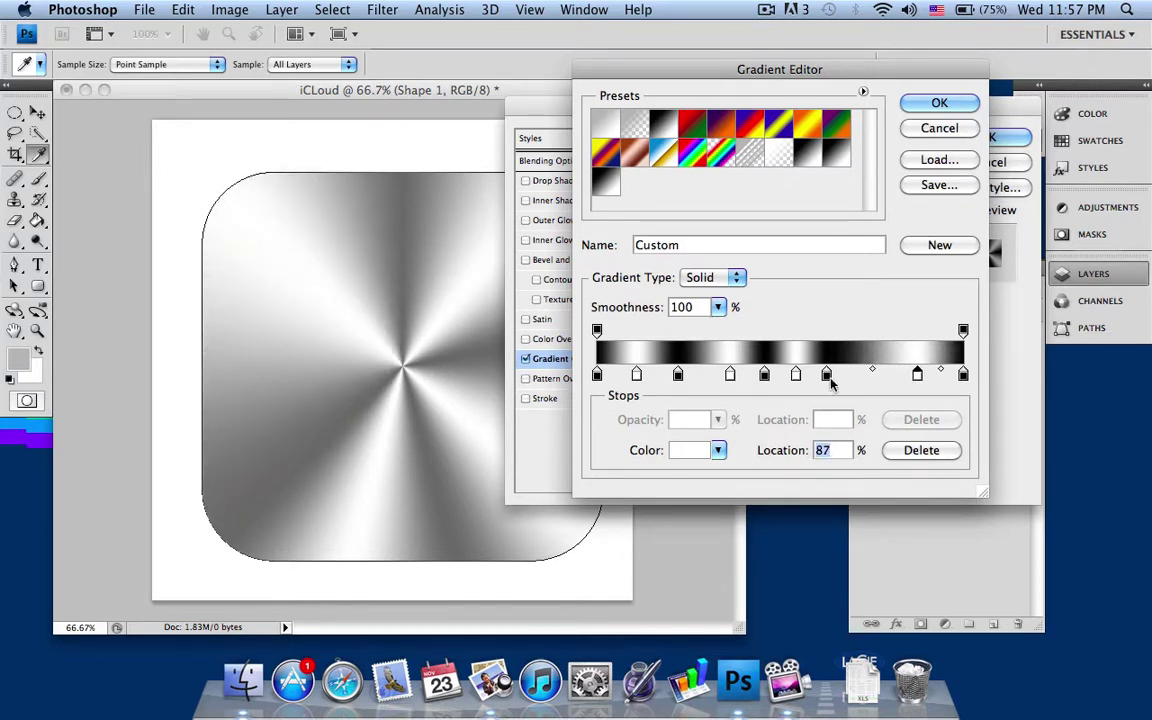
pyautogui.moveTo(826, 376)
pyautogui.mouseDown()
pyautogui.moveTo(855, 376)
pyautogui.moveTo(808, 378)
pyautogui.mouseUp()
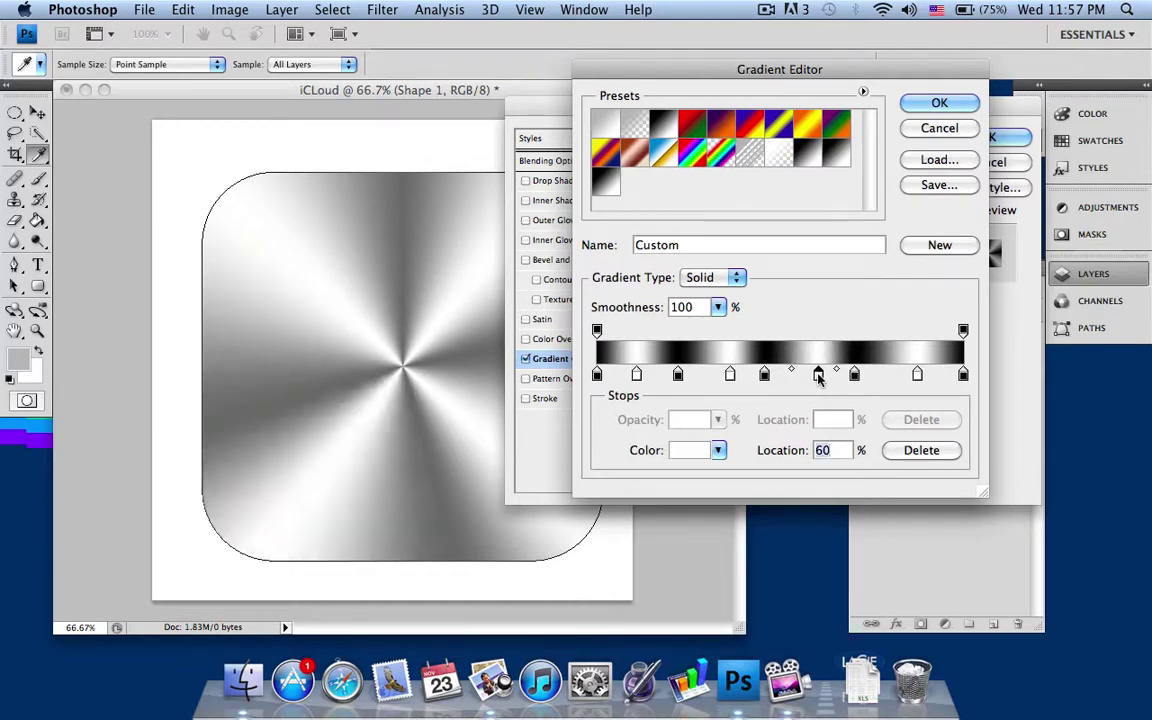
pyautogui.click(489, 682)
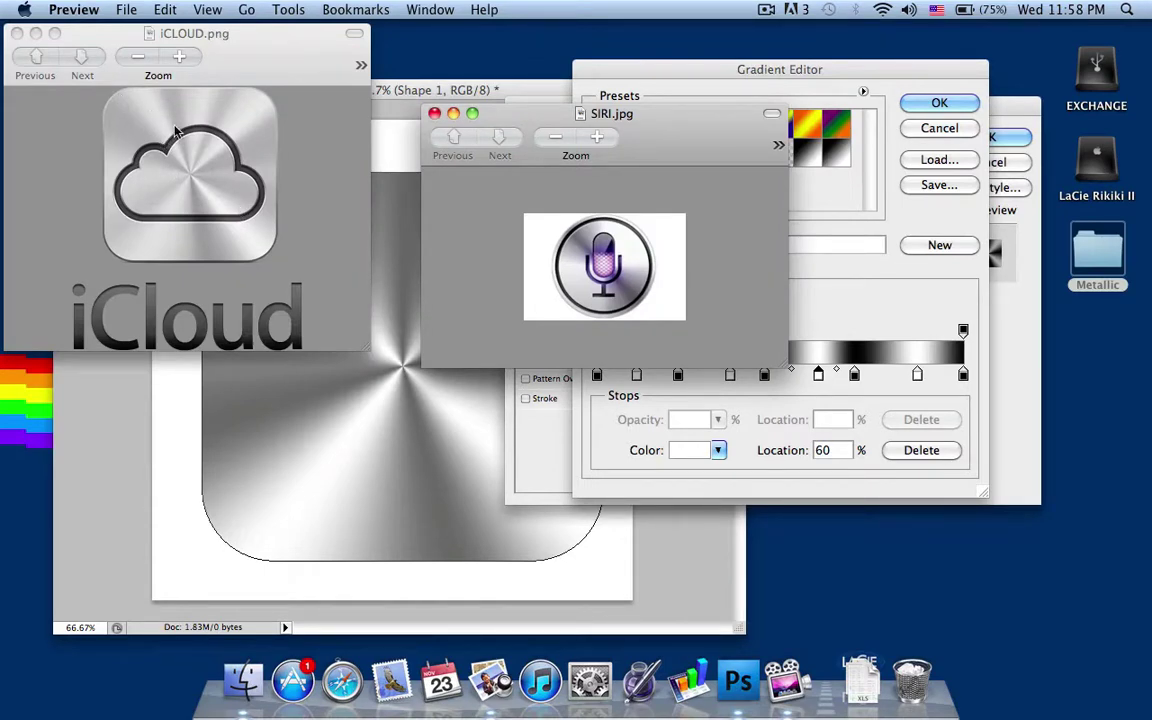
pyautogui.click(738, 682)
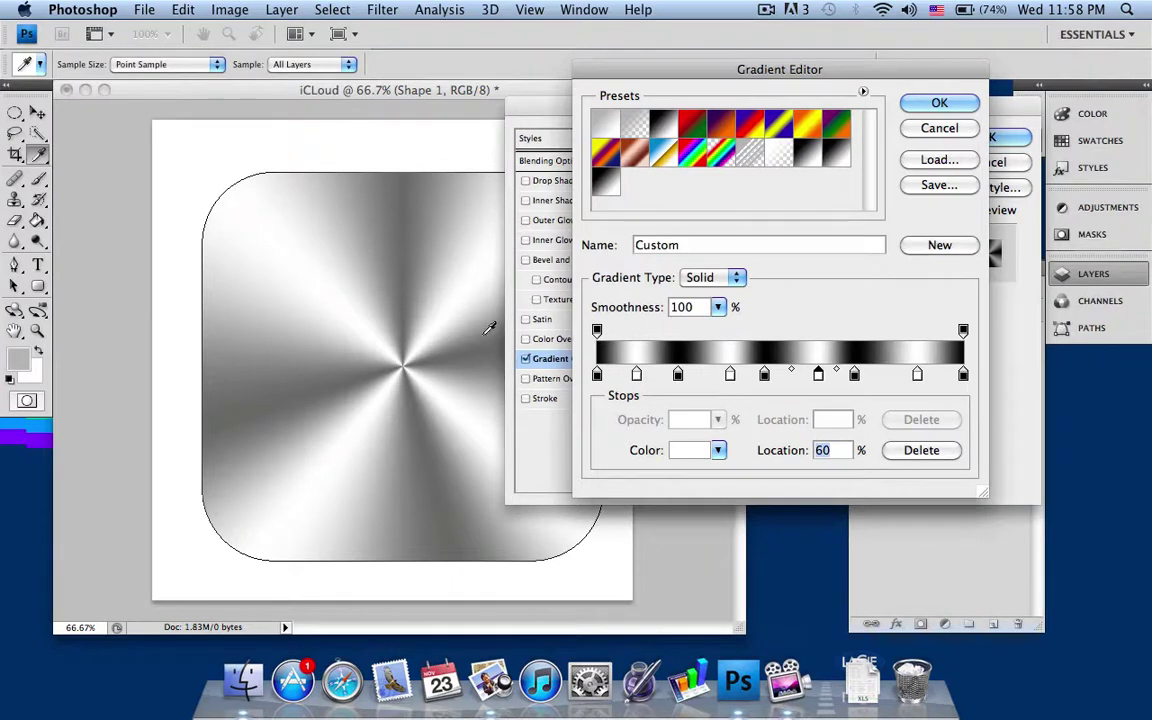
# Step: Shift the first two white stops to 13% and 39% and adjust the black stops beside them
pyautogui.moveTo(678, 373); pyautogui.dragTo(645, 374)
pyautogui.click(637, 373)
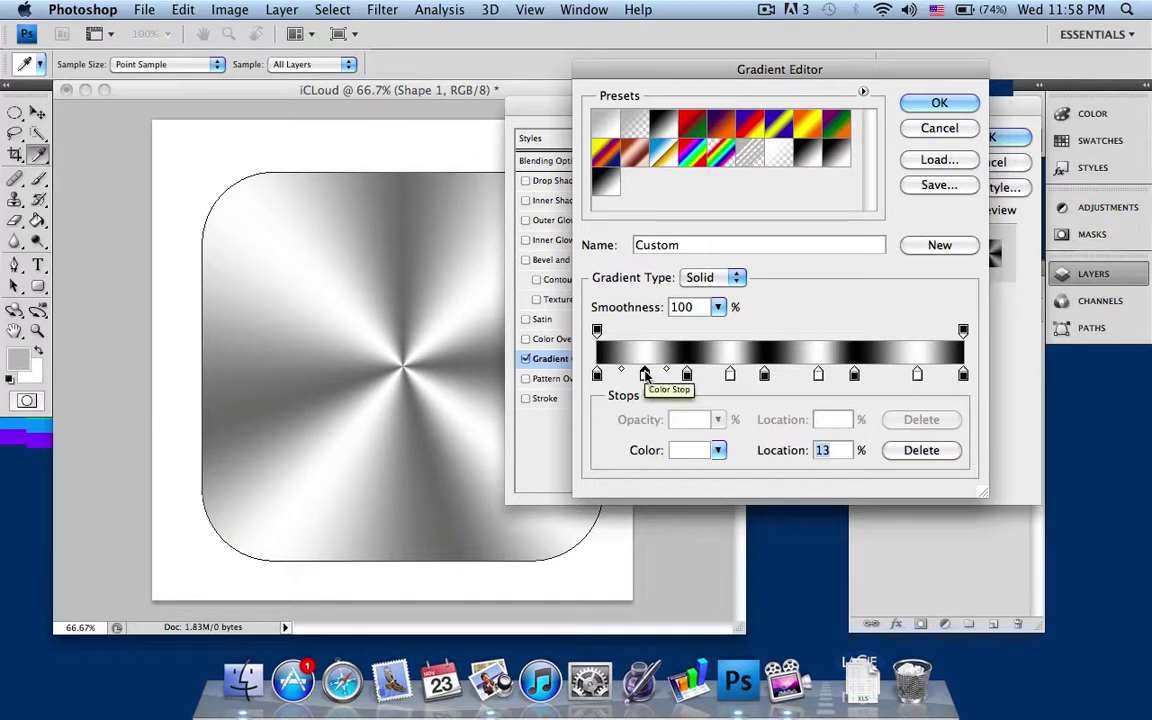
pyautogui.moveTo(764, 374); pyautogui.dragTo(780, 374)
pyautogui.click(731, 375)
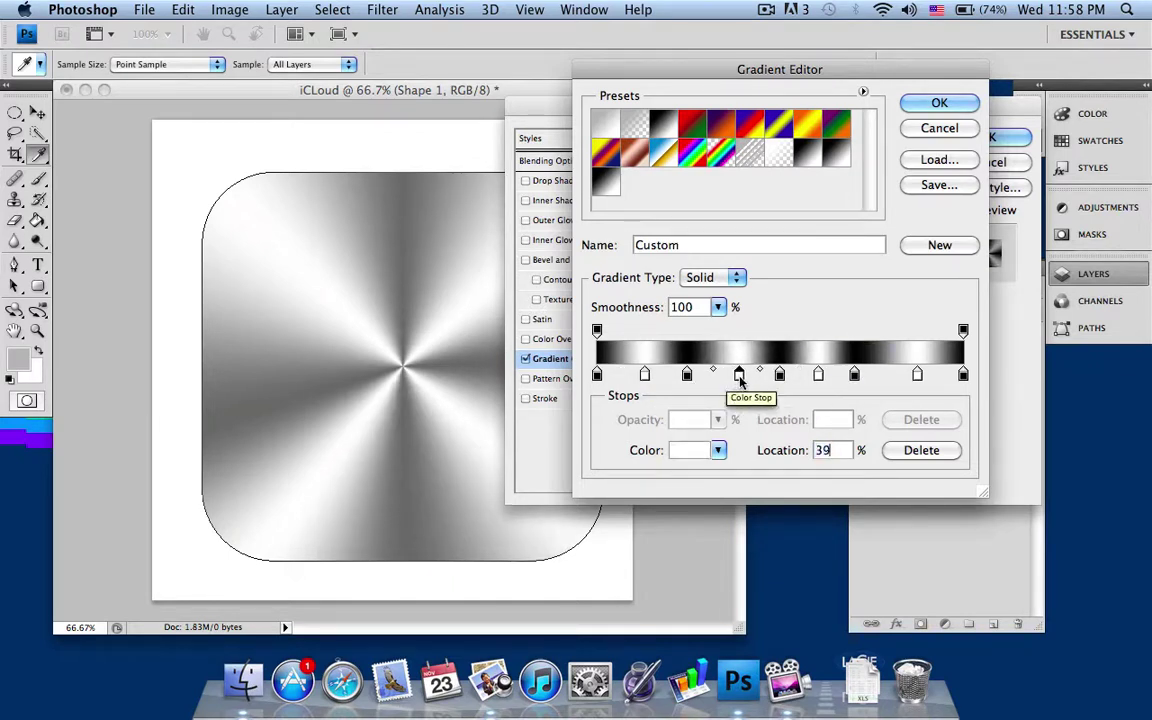
# Step: Fine-tune the spacing of the black and white stops, accept the gradient and set the overlay's opacity to 60%
pyautogui.click(688, 375)
pyautogui.moveTo(644, 374); pyautogui.dragTo(634, 374)
pyautogui.moveTo(688, 374); pyautogui.dragTo(695, 374)
pyautogui.moveTo(728, 374); pyautogui.dragTo(788, 374)
pyautogui.moveTo(917, 374); pyautogui.dragTo(894, 374)
pyautogui.click(940, 104)
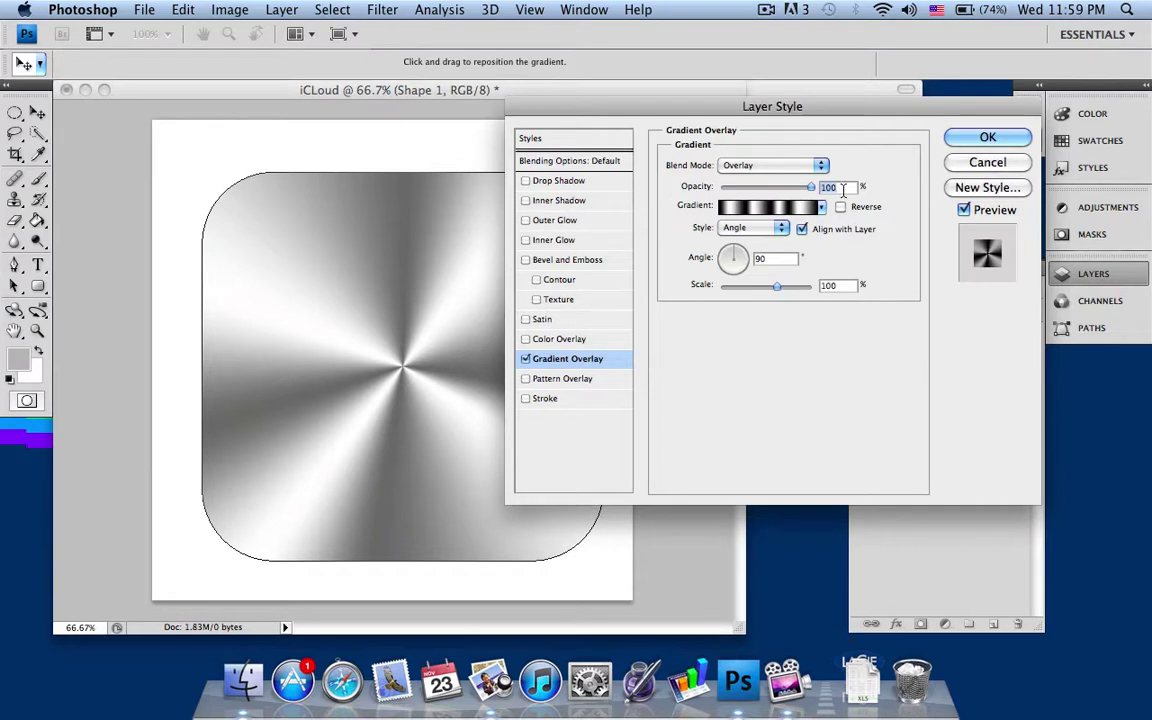
pyautogui.write('60')
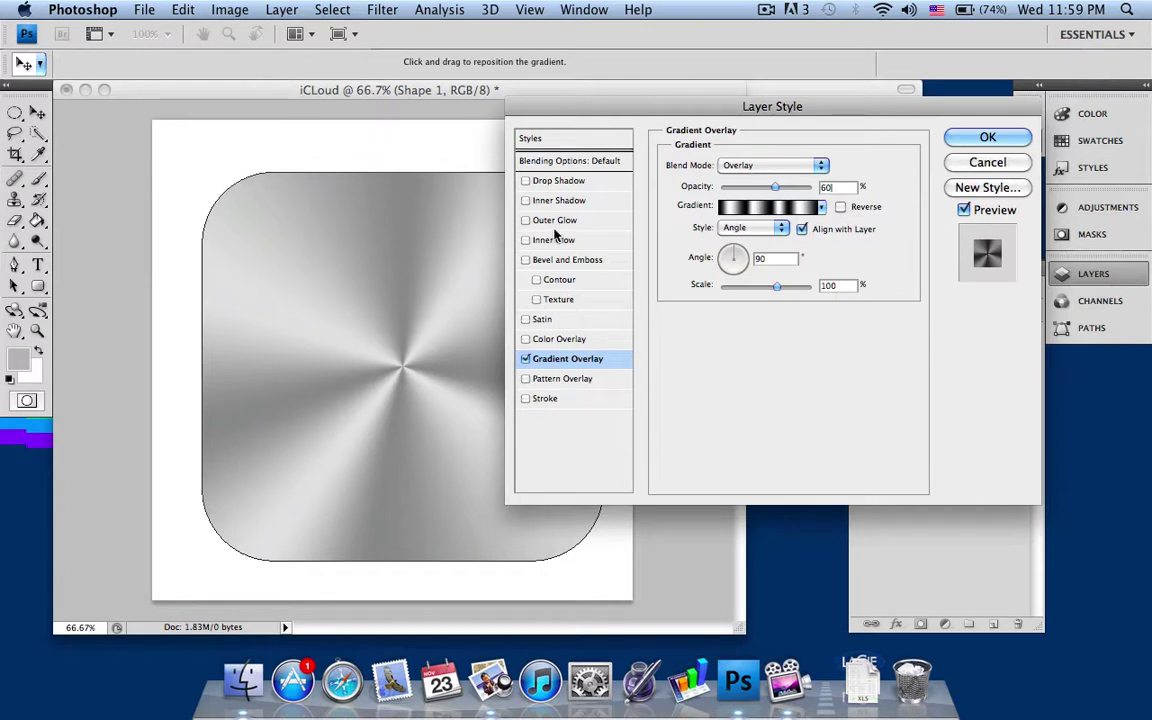
# Step: Add an Inner Bevel to the rounded rectangle with the Chisel Hard technique and a size of 1 px
pyautogui.click(563, 260)
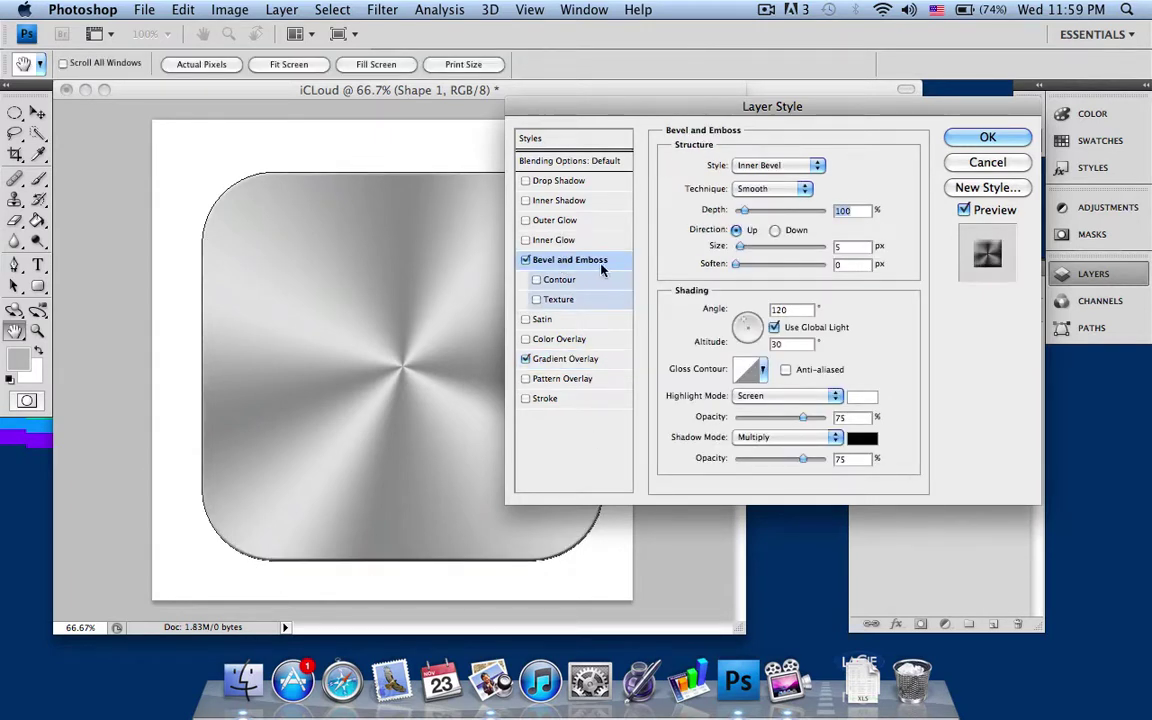
pyautogui.click(770, 164)
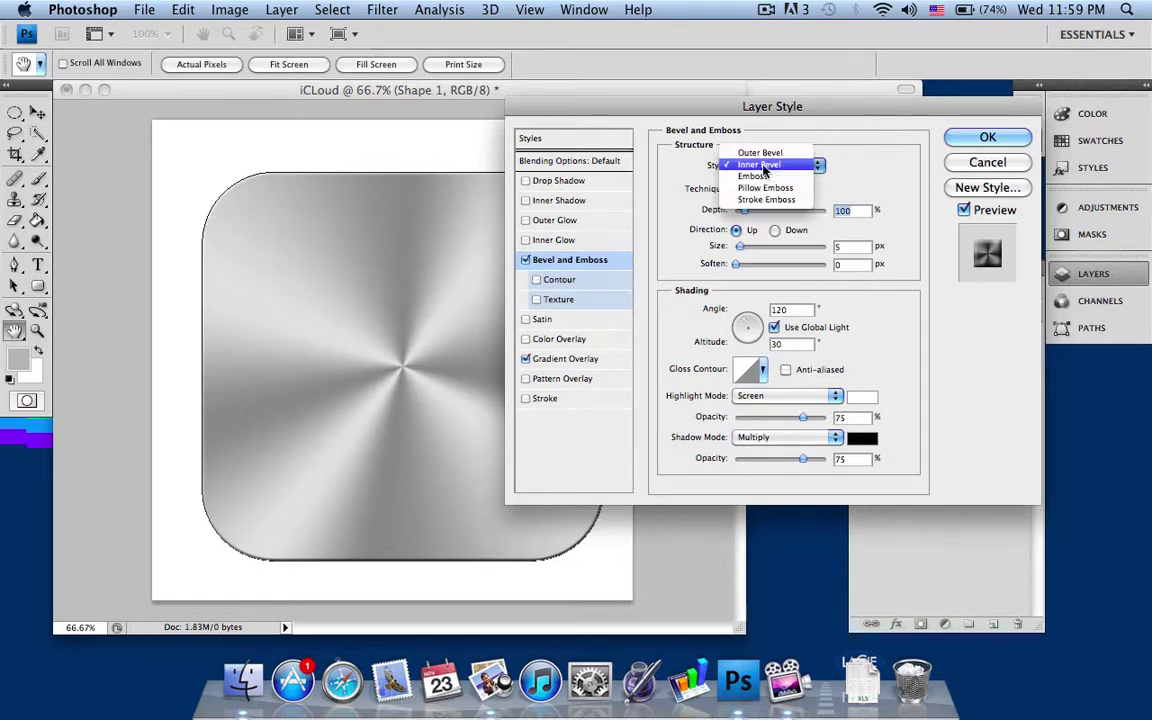
pyautogui.click(767, 168)
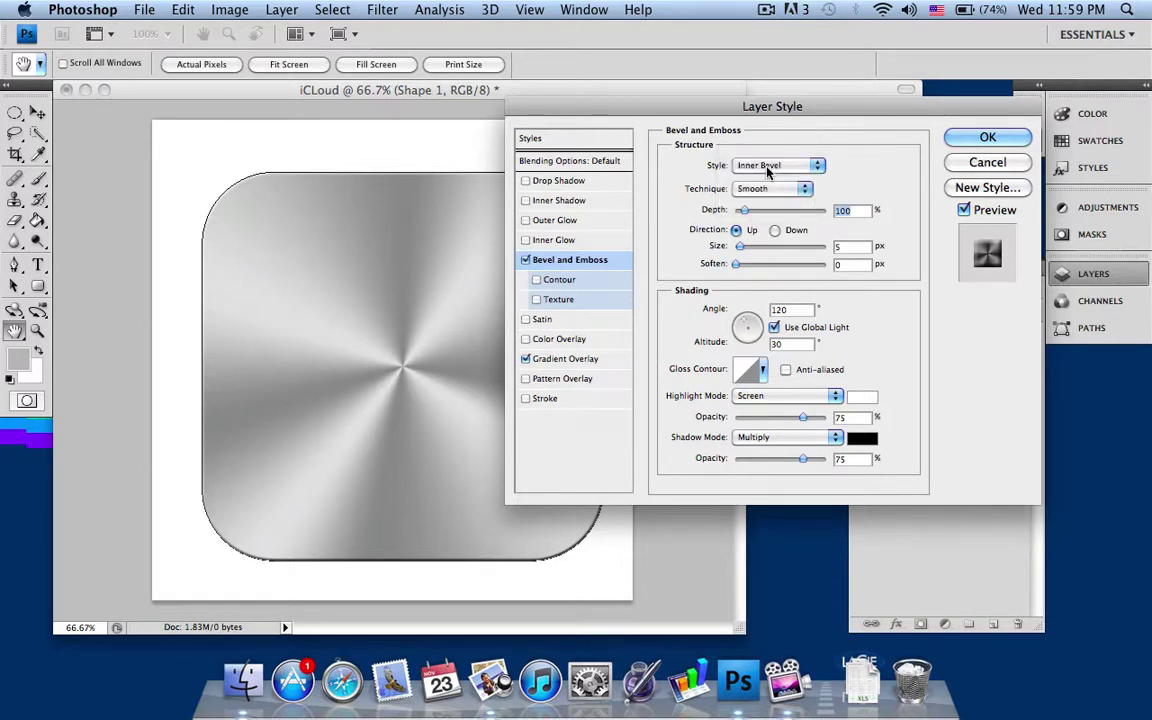
pyautogui.click(768, 188)
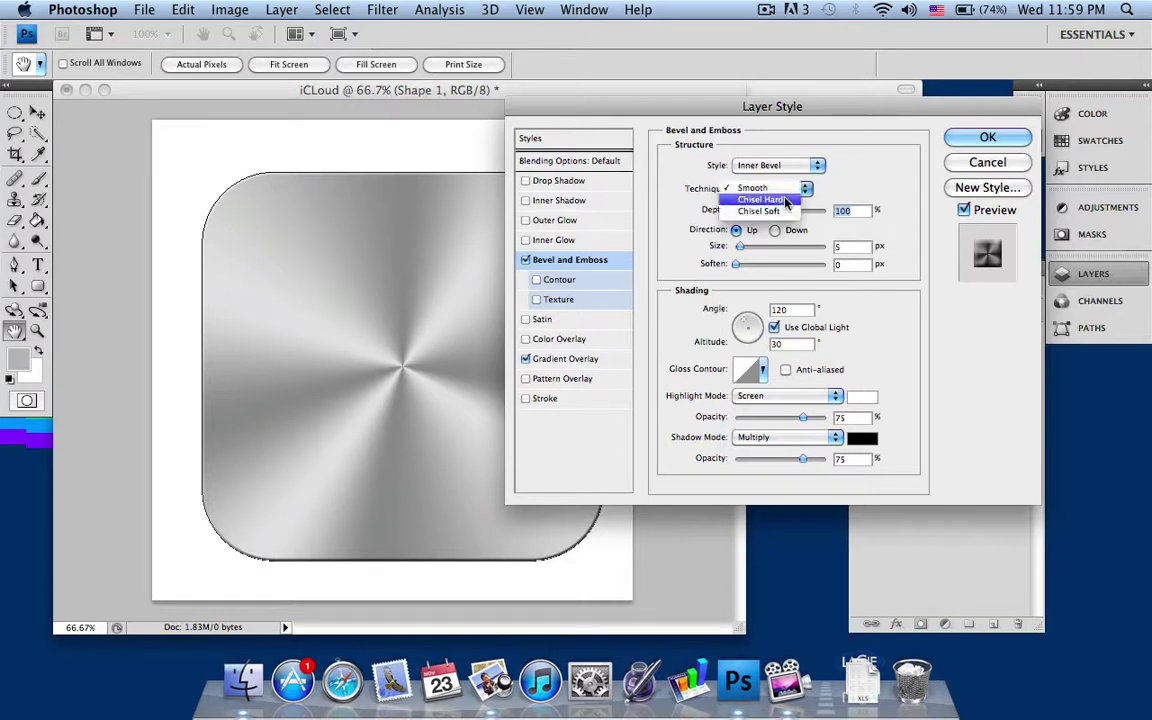
pyautogui.click(787, 201)
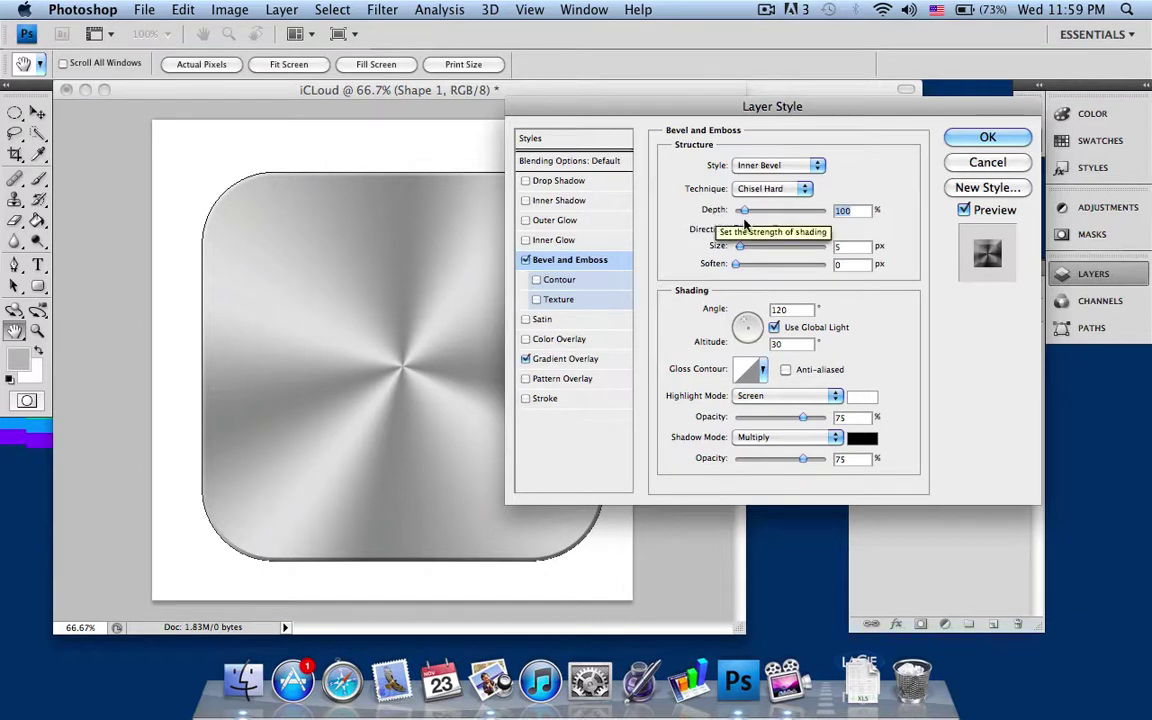
pyautogui.click(852, 248)
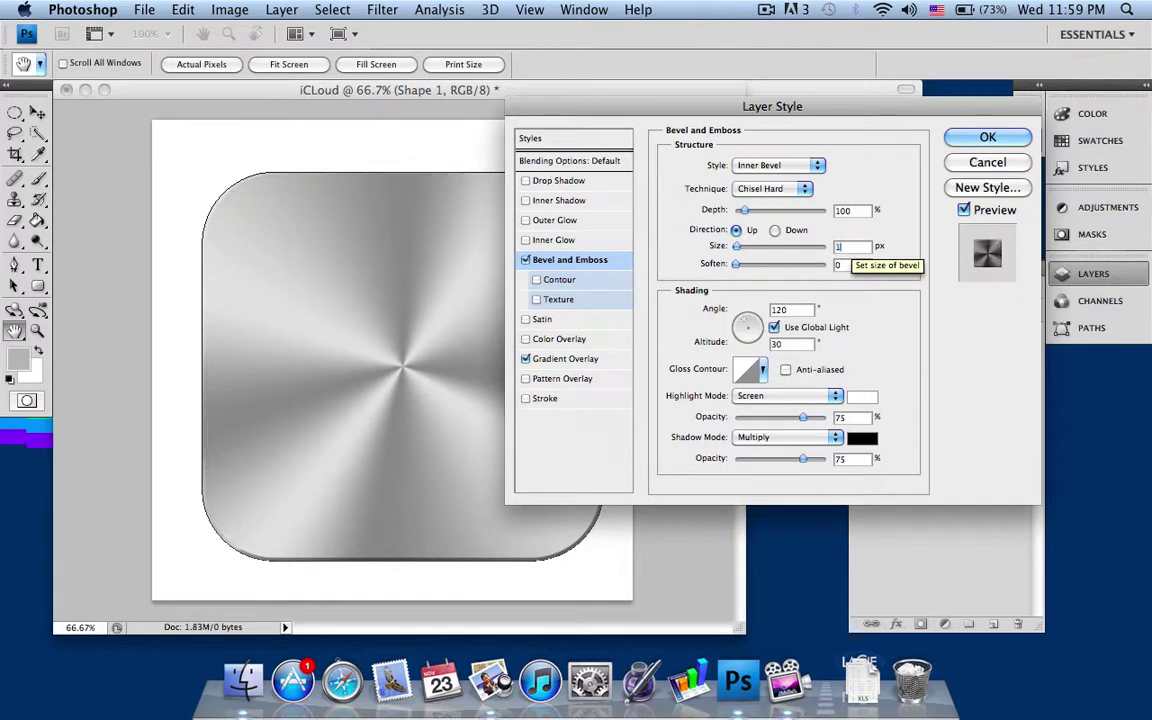
# Step: Increase the bevel size to 10 px, set its shadow opacity to 85% and accept the layer style
pyautogui.press('BackSpace')
pyautogui.write('10')
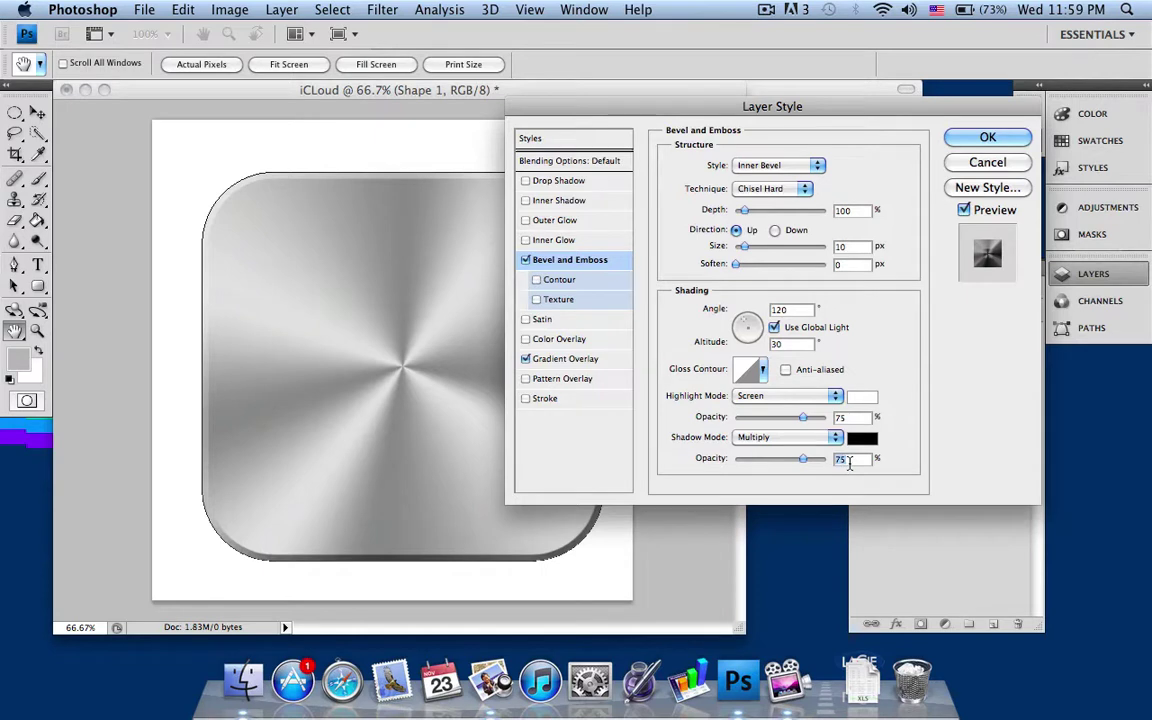
pyautogui.moveTo(802, 458); pyautogui.dragTo(811, 458)
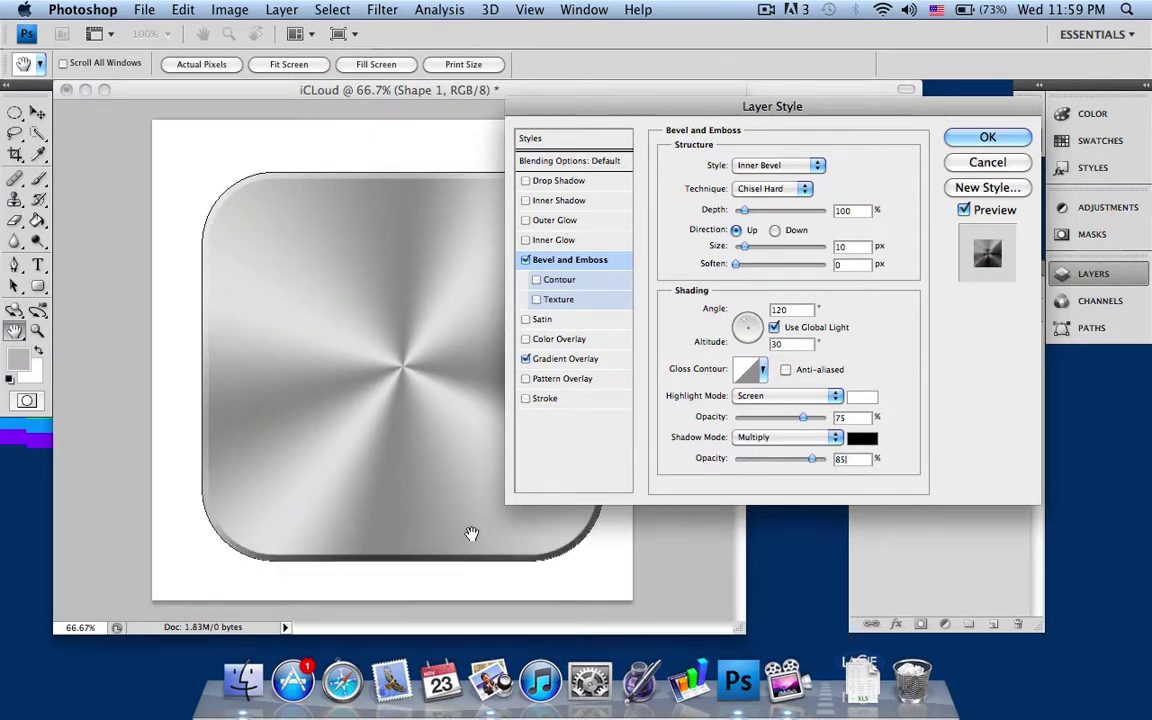
pyautogui.click(983, 139)
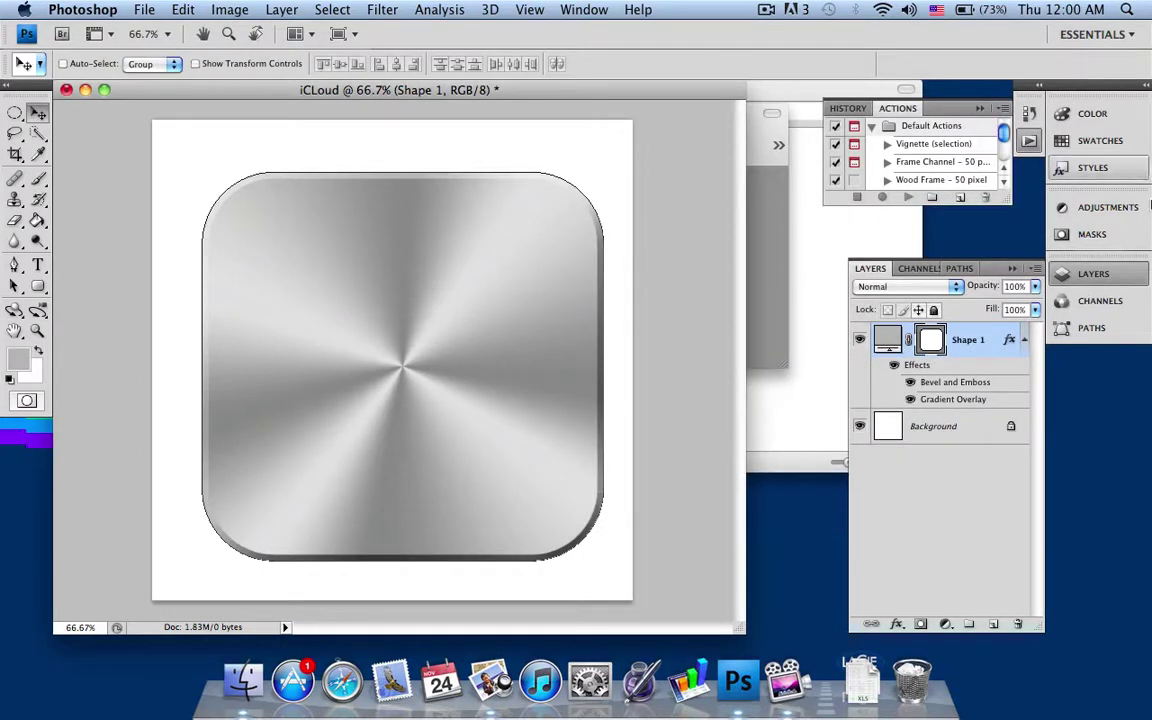
# Step: Add a new layer named iCloud above the rounded rectangle and fill it with the grey foreground colour
pyautogui.click(993, 625)
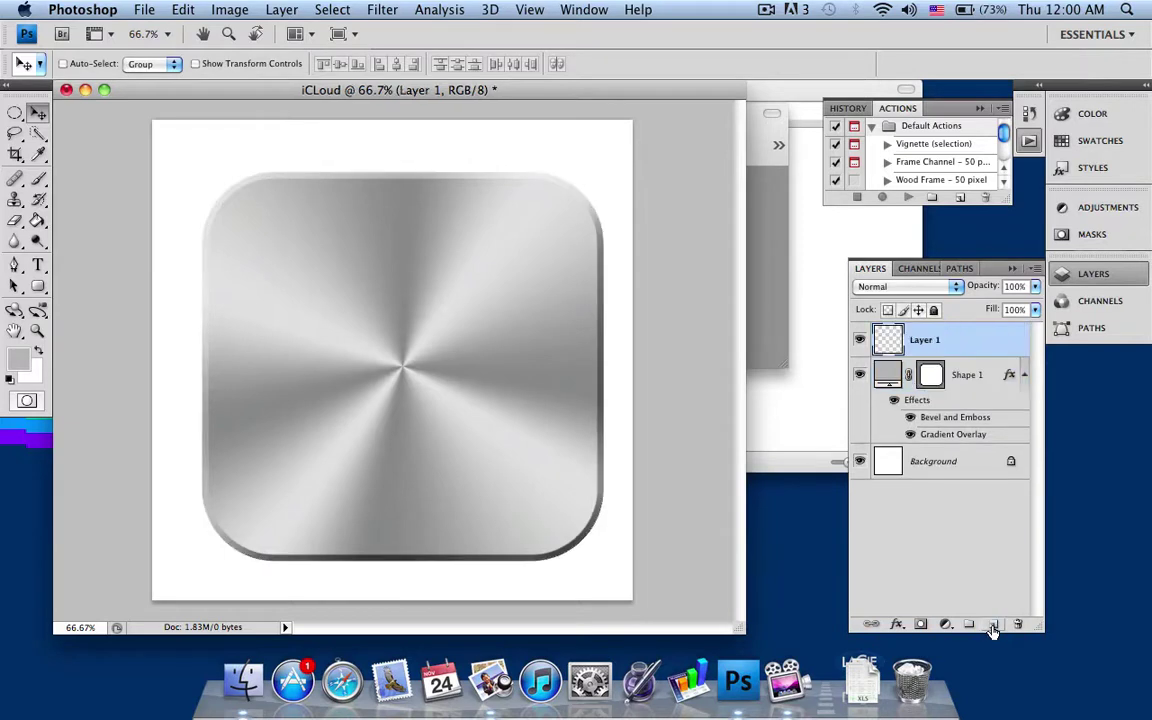
pyautogui.doubleClick(925, 341)
pyautogui.press('BackSpace')
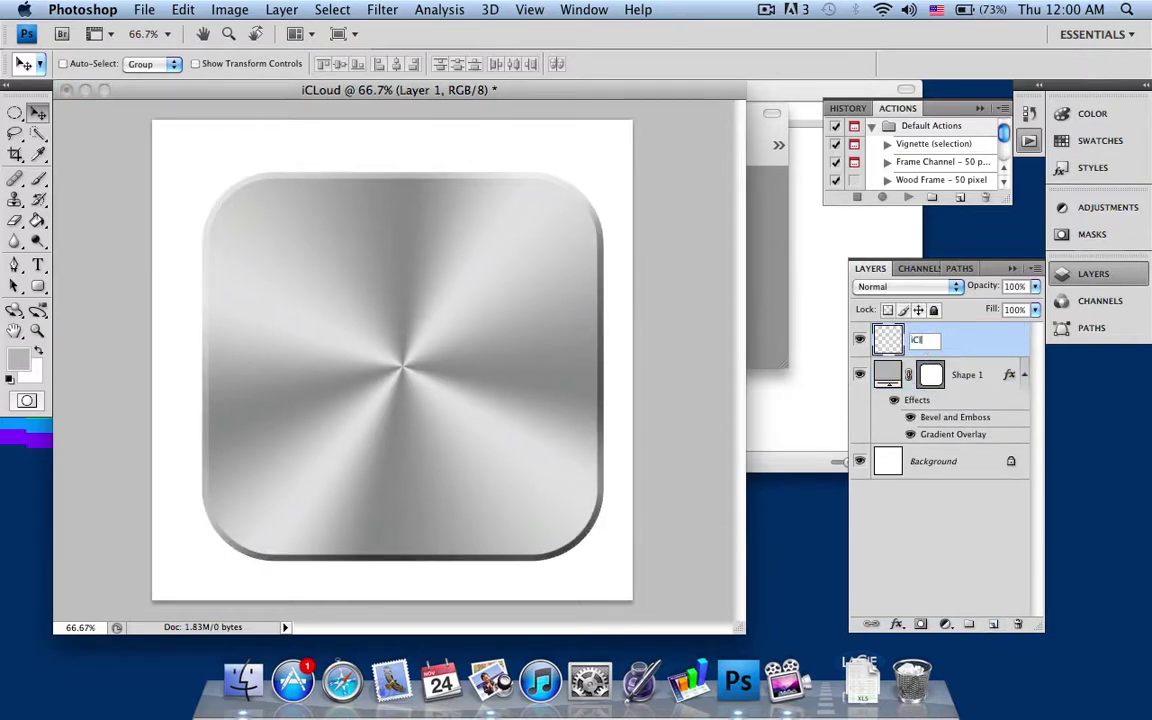
pyautogui.press('Return')
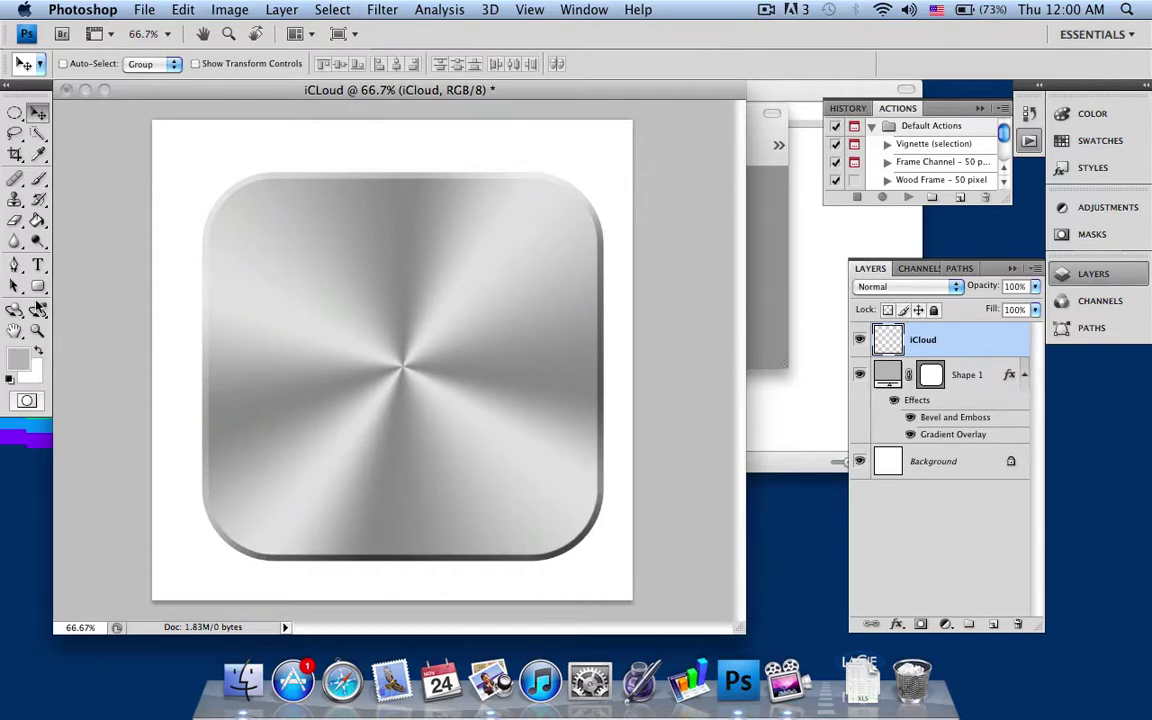
pyautogui.click(38, 221)
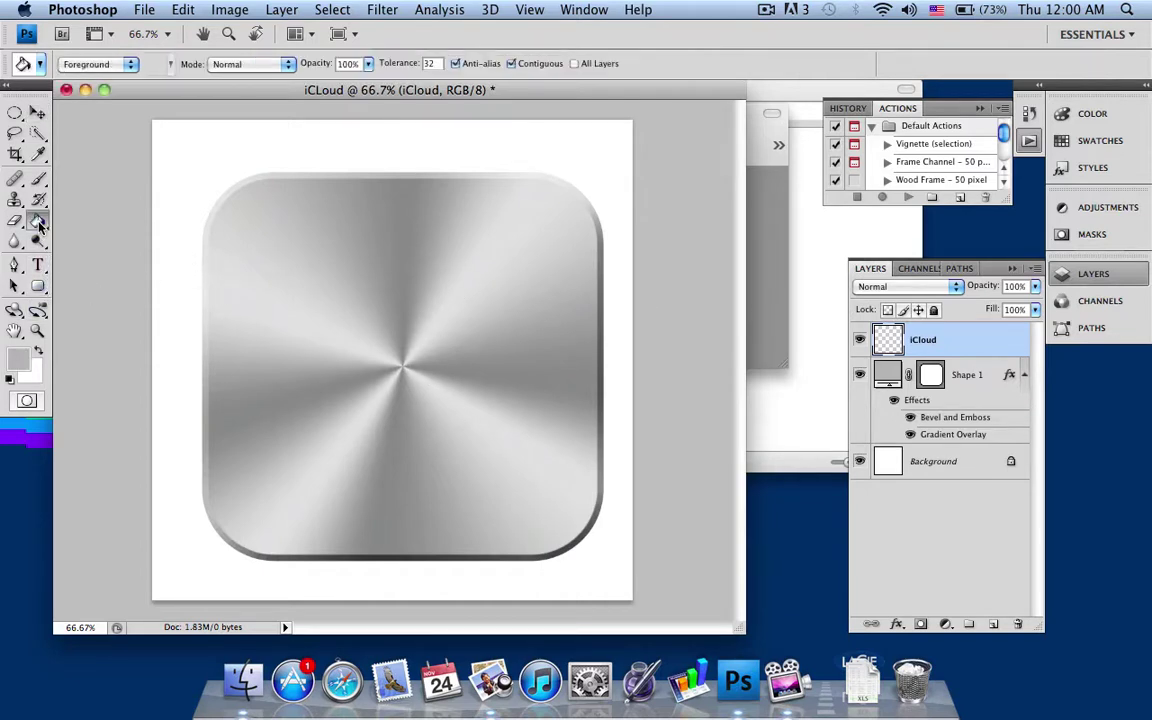
pyautogui.click(204, 153)
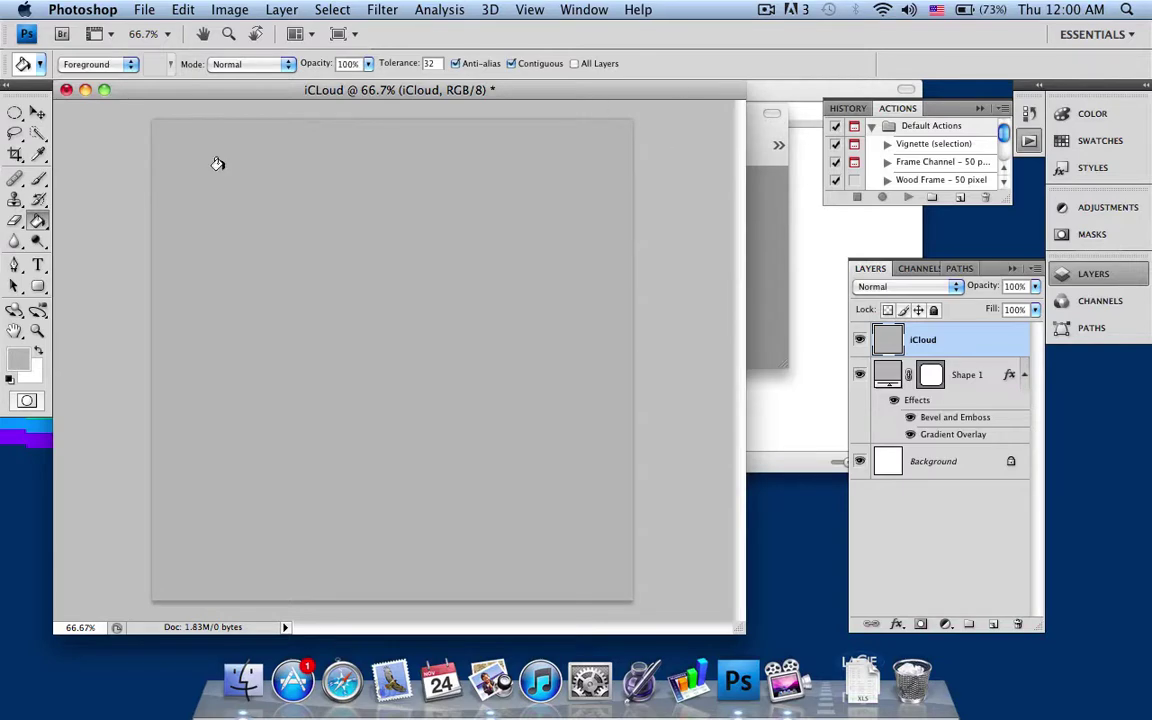
# Step: Apply Add Noise to the iCloud layer with an amount of 7%, Gaussian distribution and Monochromatic
pyautogui.click(638, 9)
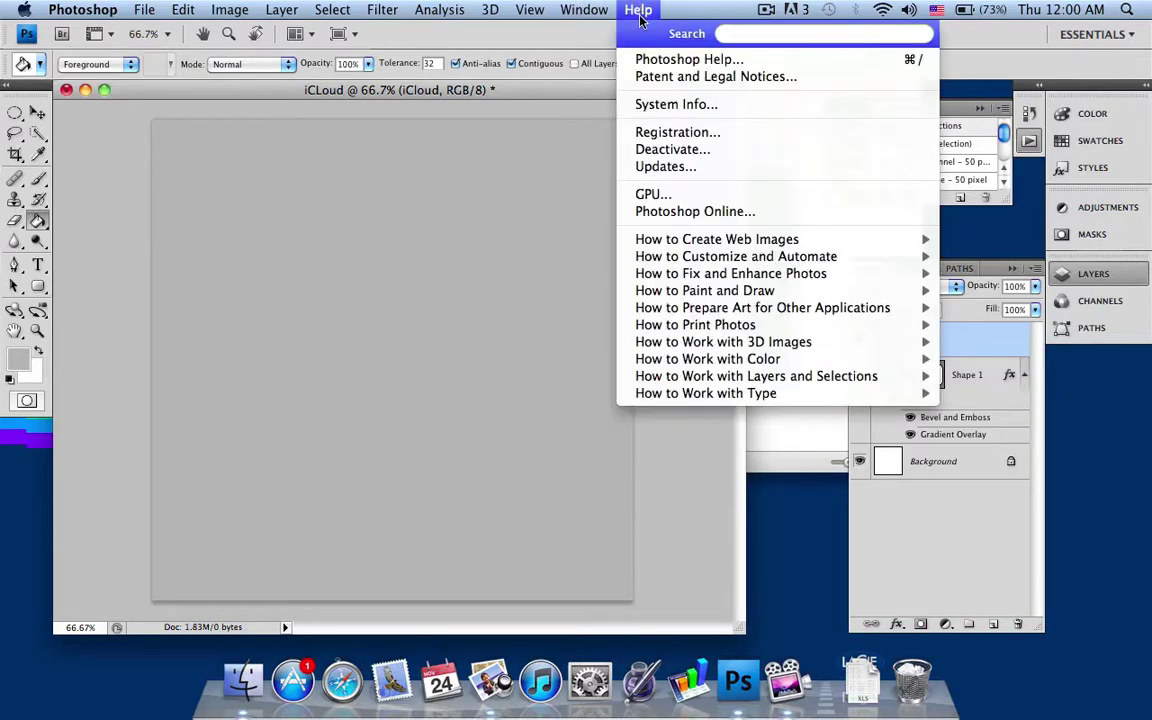
pyautogui.write('add noise')
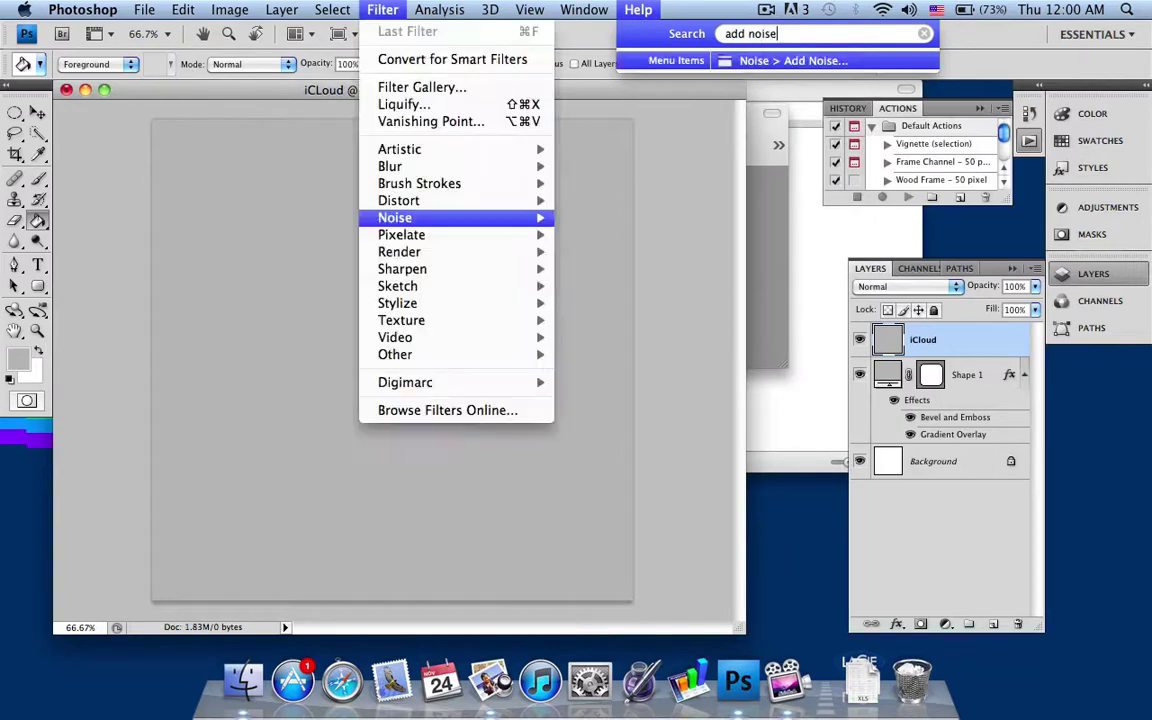
pyautogui.press('Return')
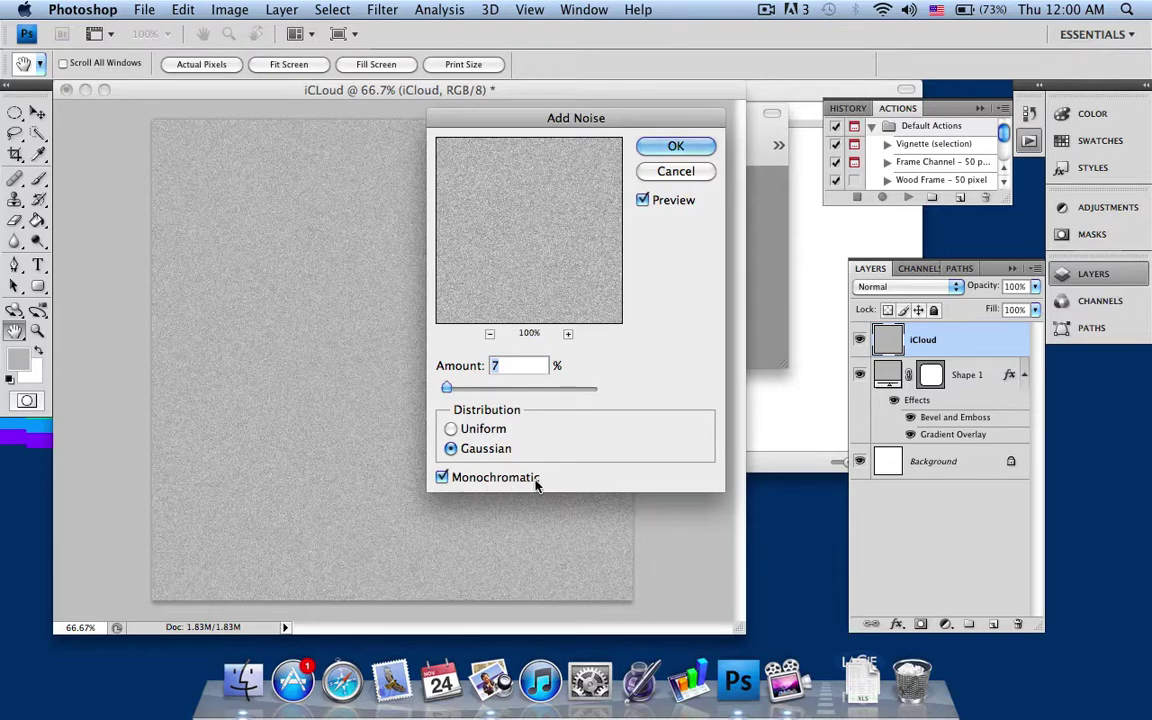
pyautogui.click(676, 147)
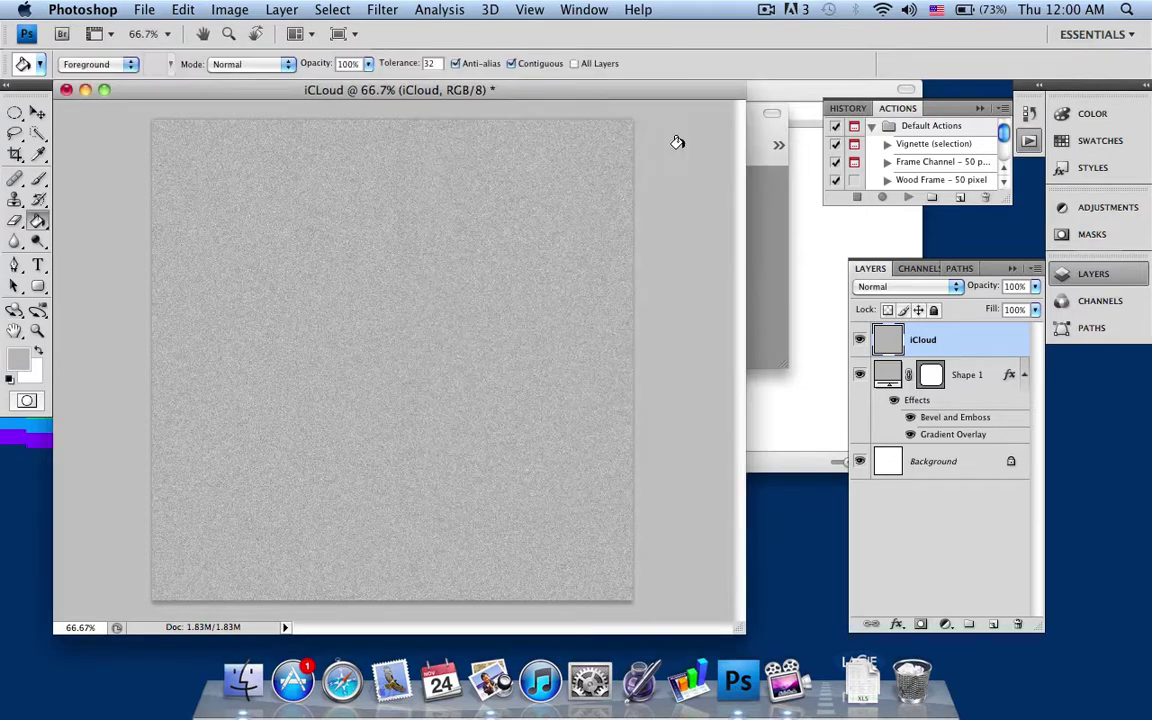
# Step: Apply a Spin Radial Blur of 50 at Best quality to the noise layer, checking the references in Preview
pyautogui.click(640, 10)
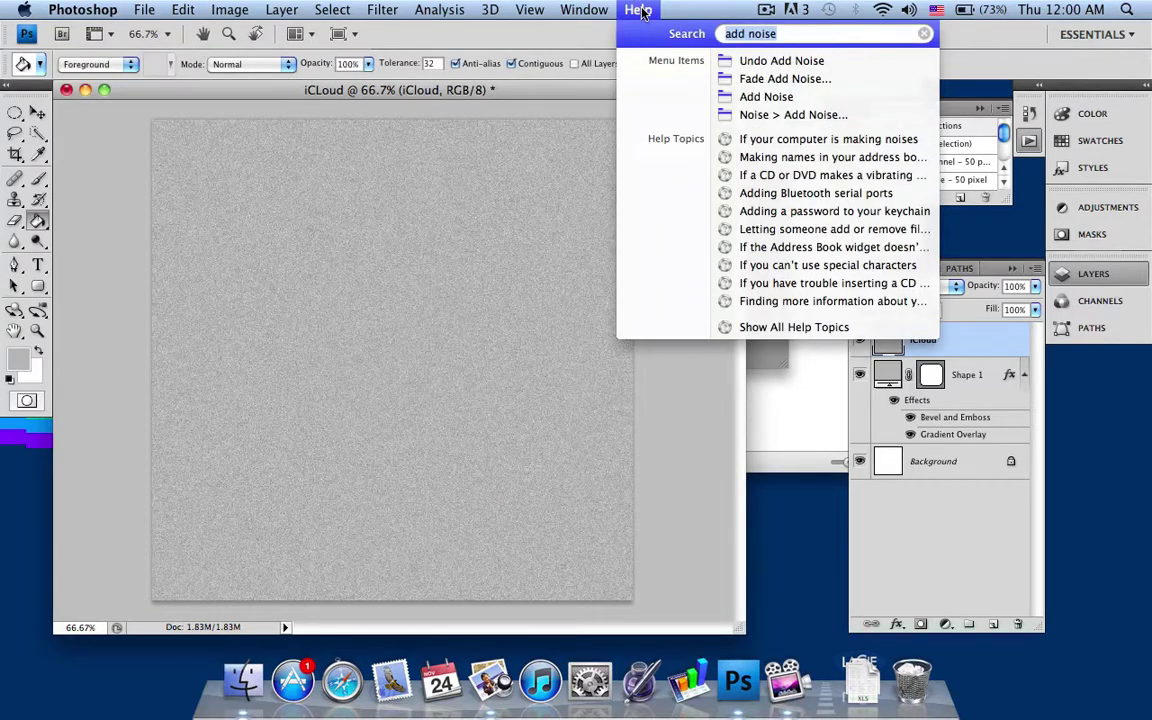
pyautogui.write('radial')
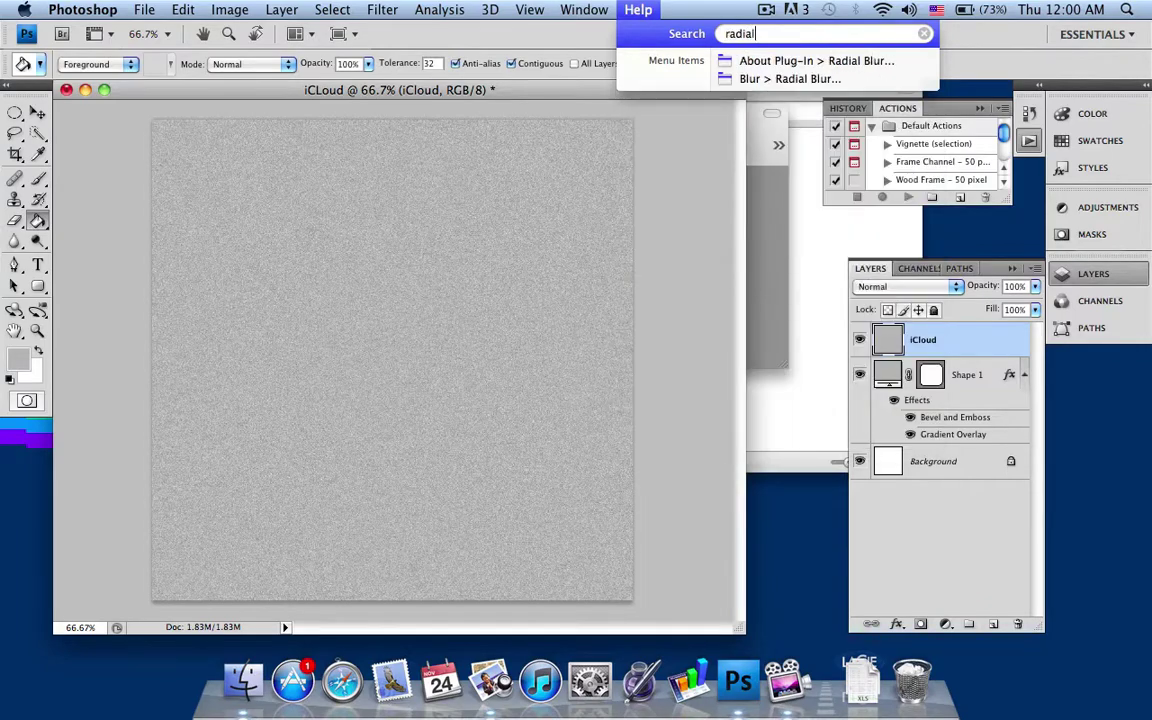
pyautogui.press('Down')
pyautogui.press('Down')
pyautogui.press('Return')
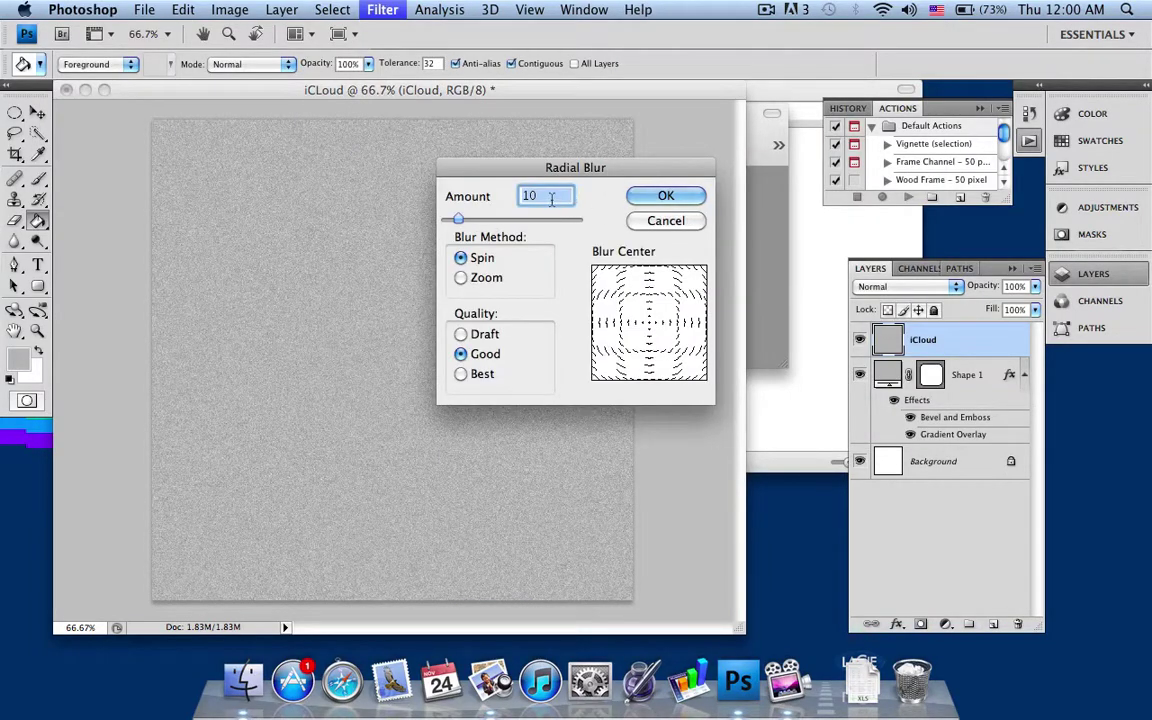
pyautogui.write('50')
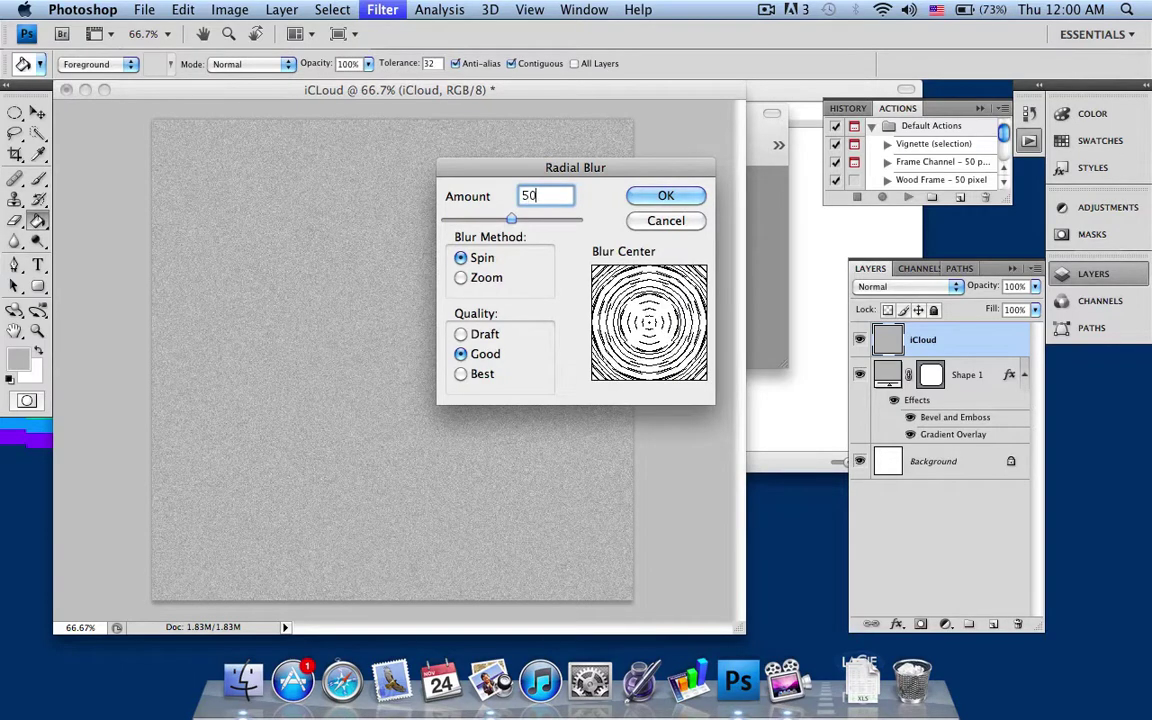
pyautogui.click(461, 374)
pyautogui.click(490, 680)
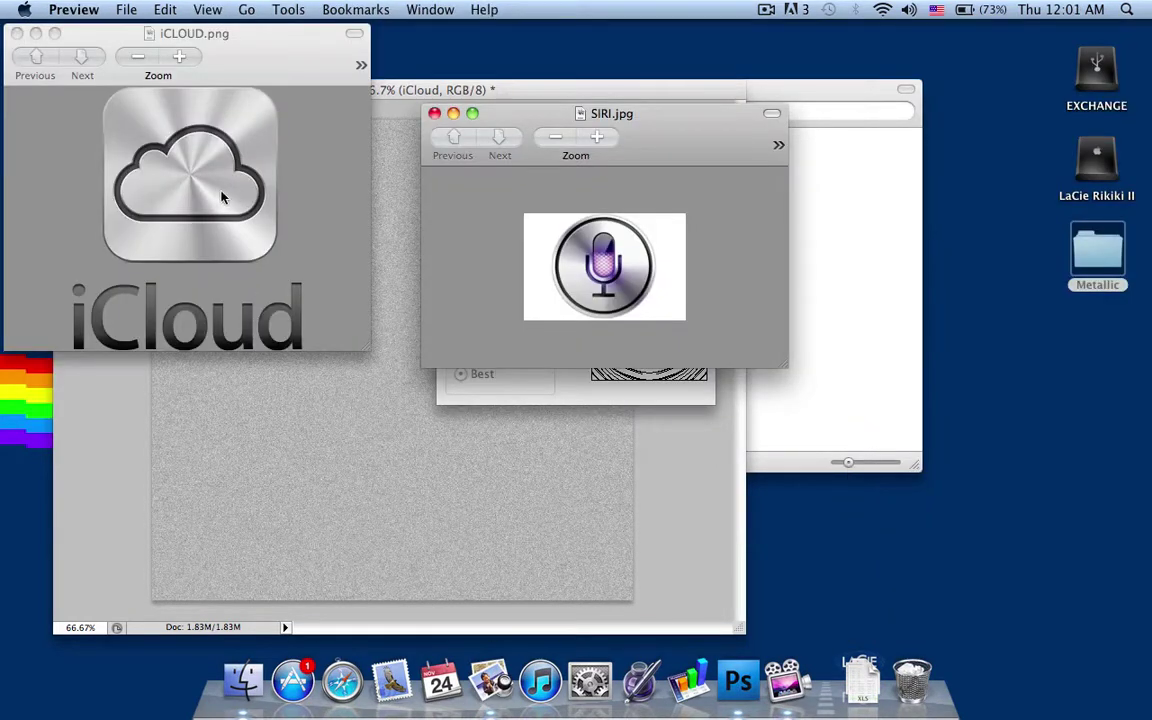
pyautogui.click(785, 680)
pyautogui.click(738, 680)
pyautogui.click(666, 195)
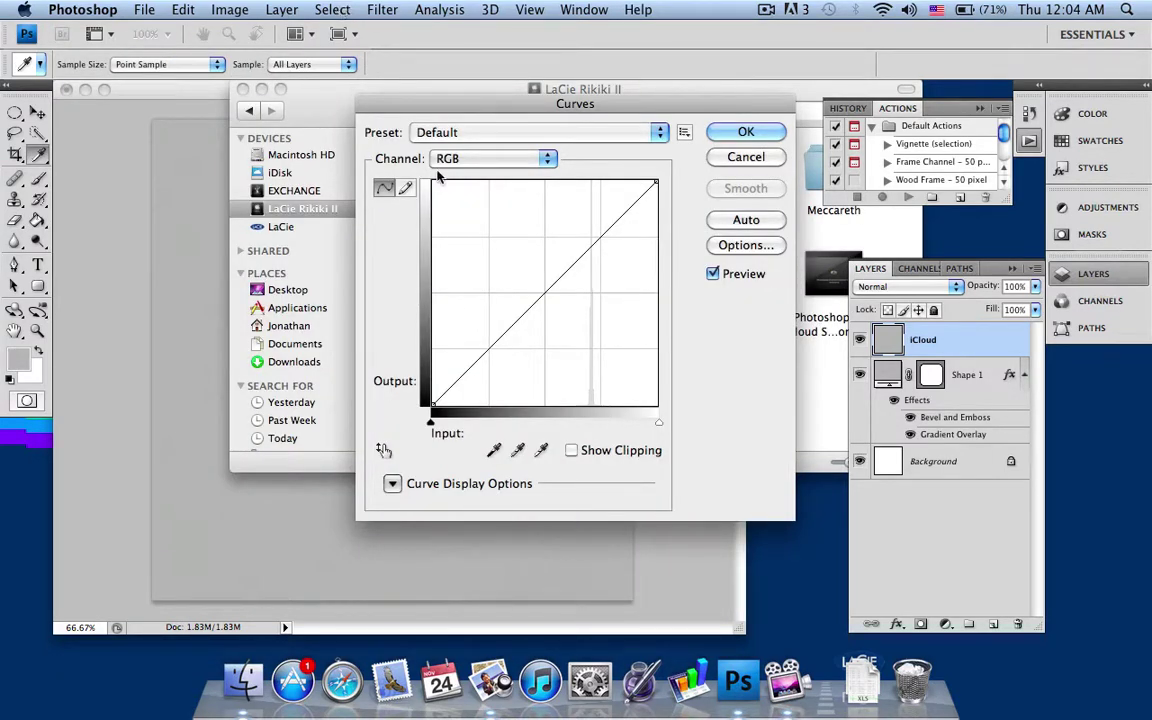
# Step: Darken the iCloud layer with a Curves adjustment, using points at input 82, output 37 and input 205, output 171
pyautogui.click(726, 163)
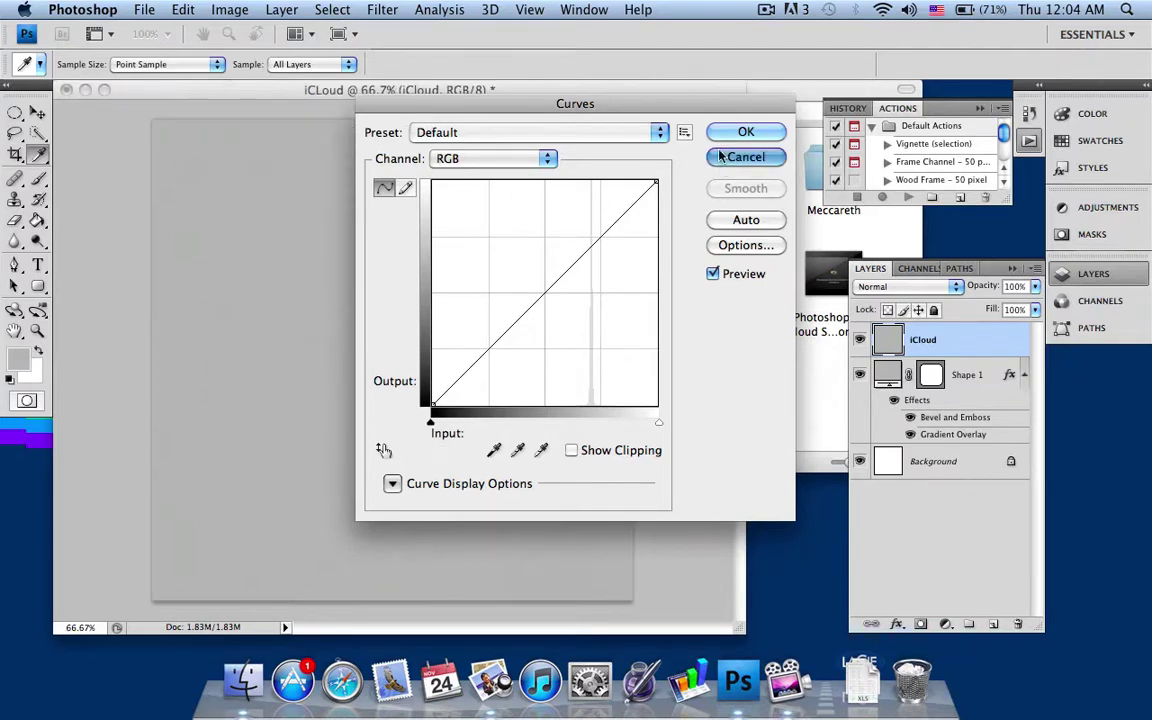
pyautogui.click(638, 9)
pyautogui.press('Down')
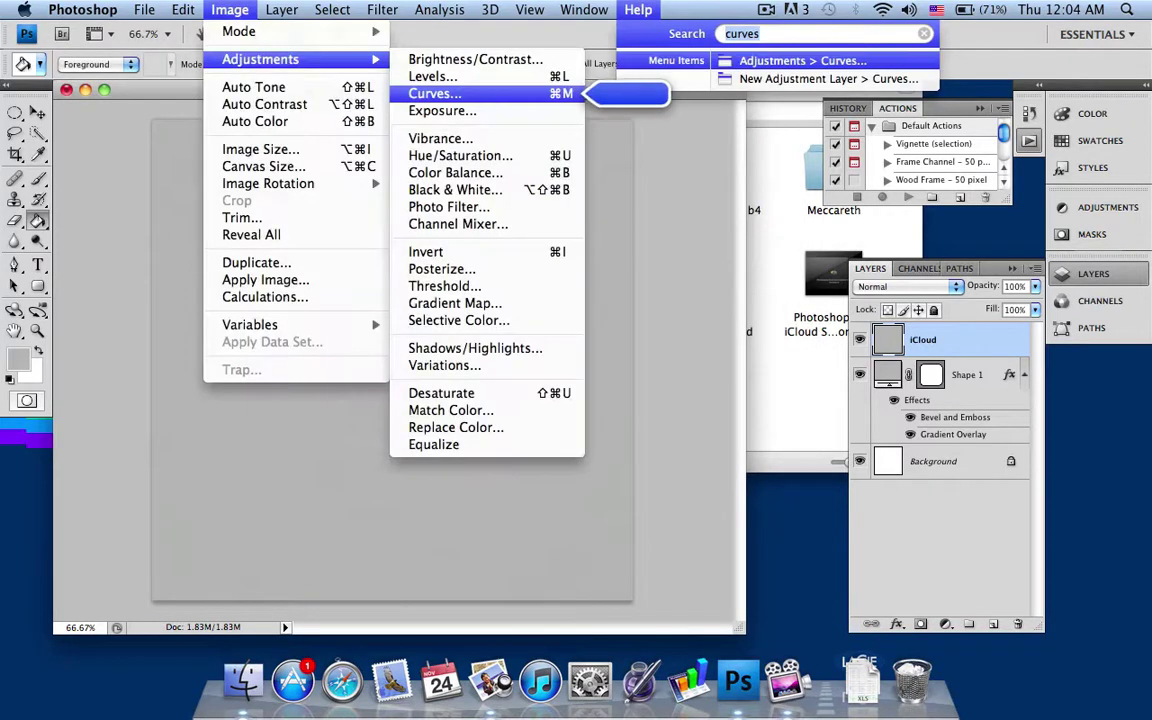
pyautogui.press('Return')
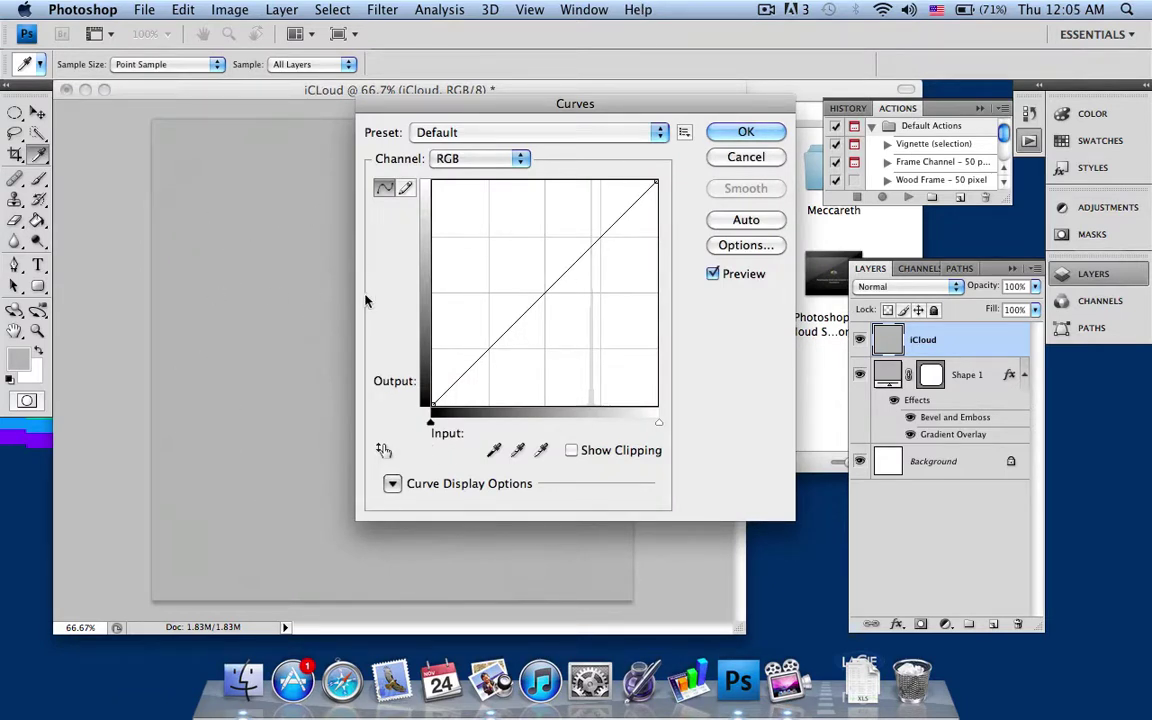
pyautogui.click(483, 354)
pyautogui.moveTo(483, 354); pyautogui.dragTo(505, 373)
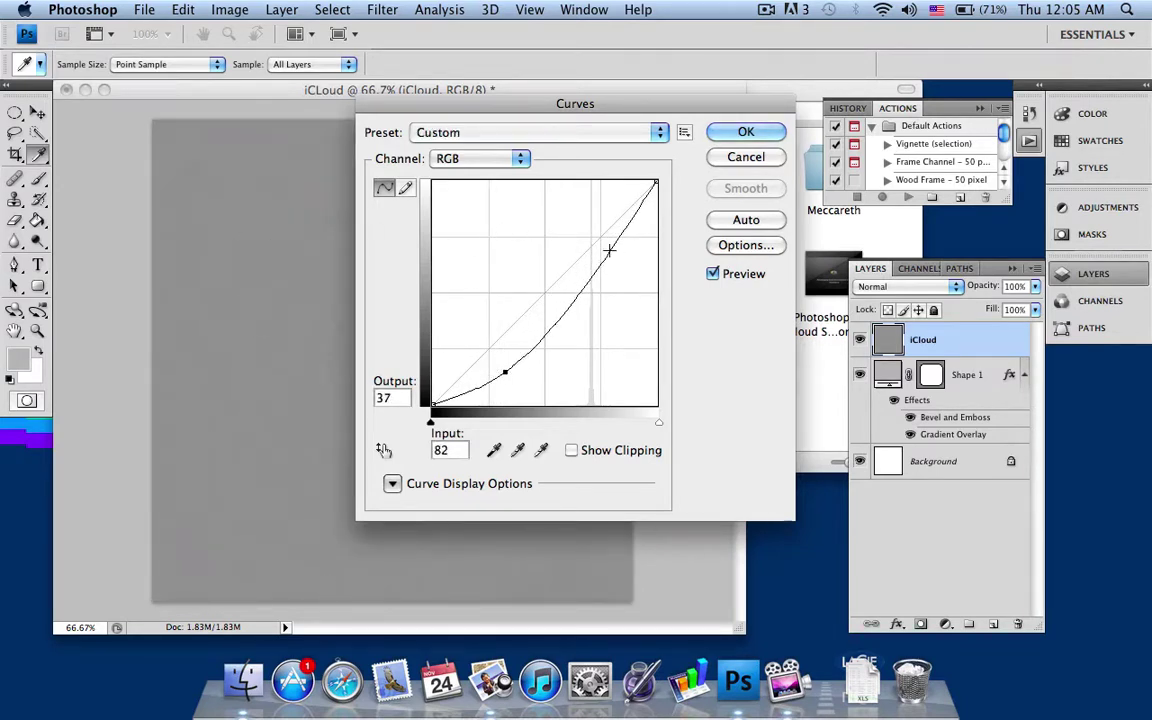
pyautogui.moveTo(609, 250); pyautogui.dragTo(612, 255)
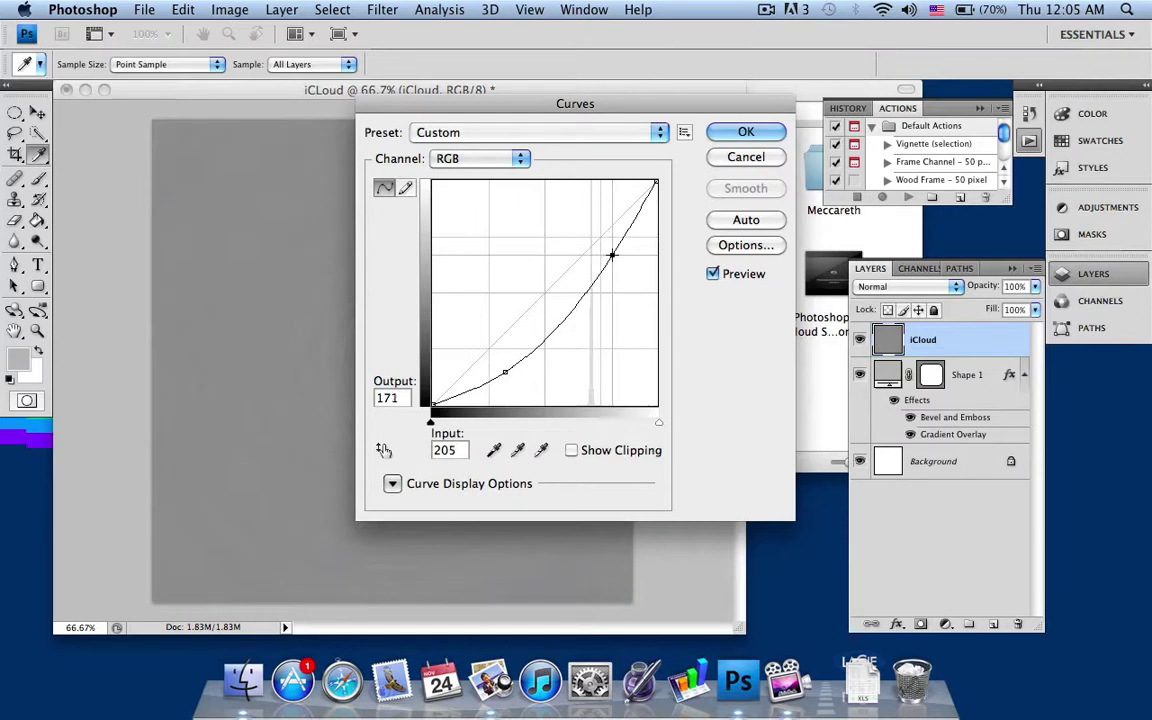
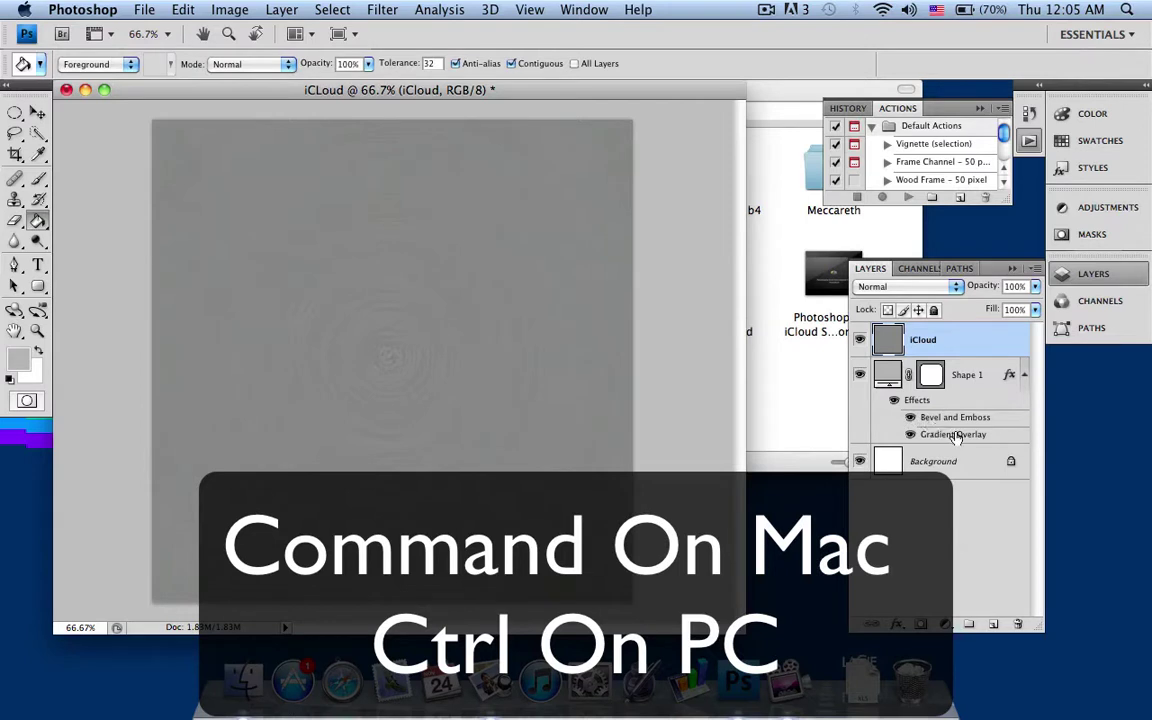
# Step: Load the rounded rectangle's outline as a selection and add it as a layer mask on the iCloud layer
pyautogui.keyDown('super'); pyautogui.click(931, 377); pyautogui.keyUp('super')
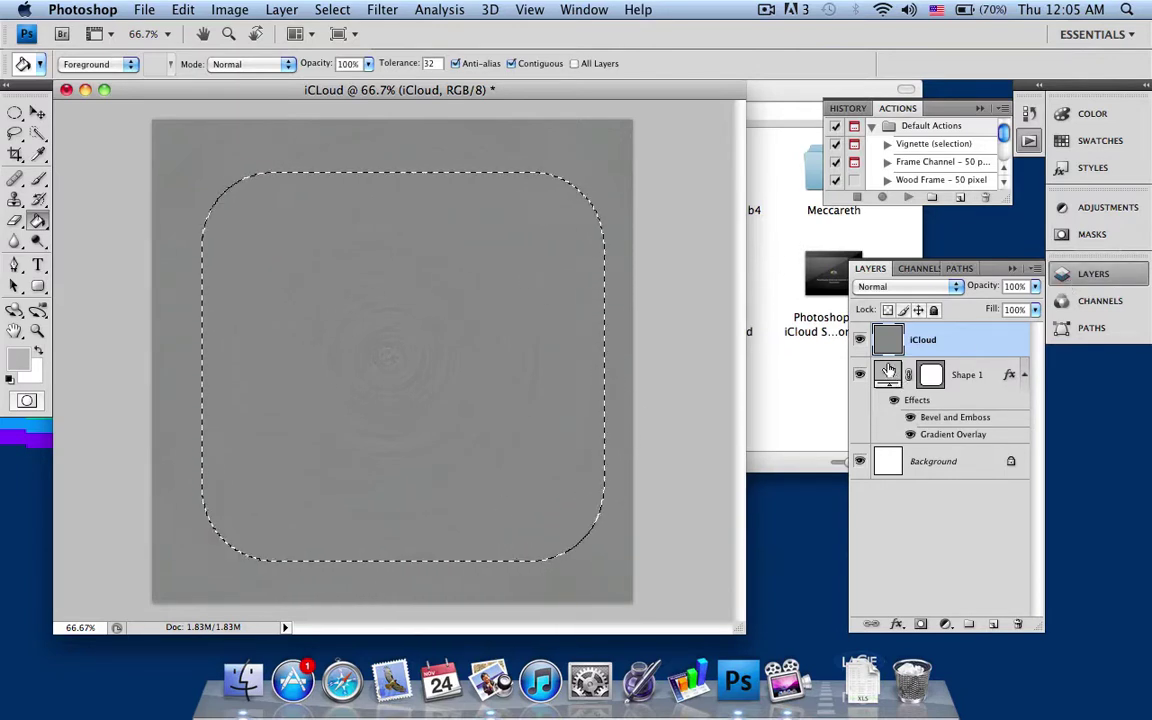
pyautogui.click(921, 630)
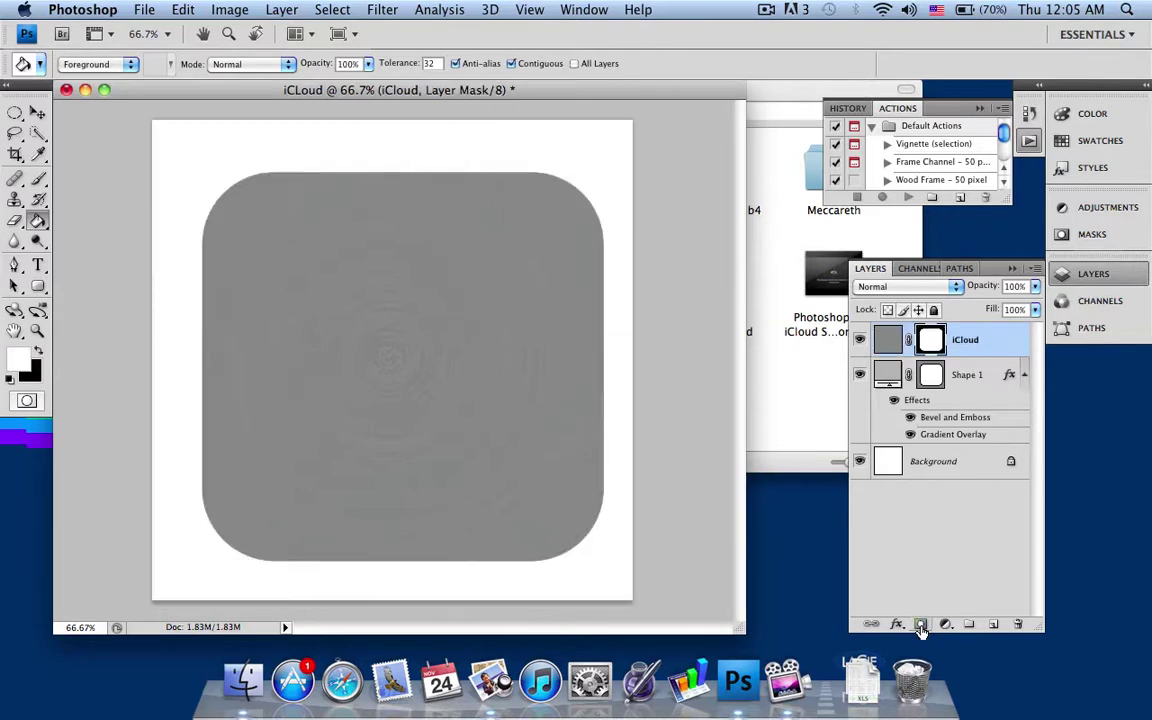
# Step: Search the help for the layer mask command to see where it is located
pyautogui.click(638, 9)
pyautogui.write('lay')
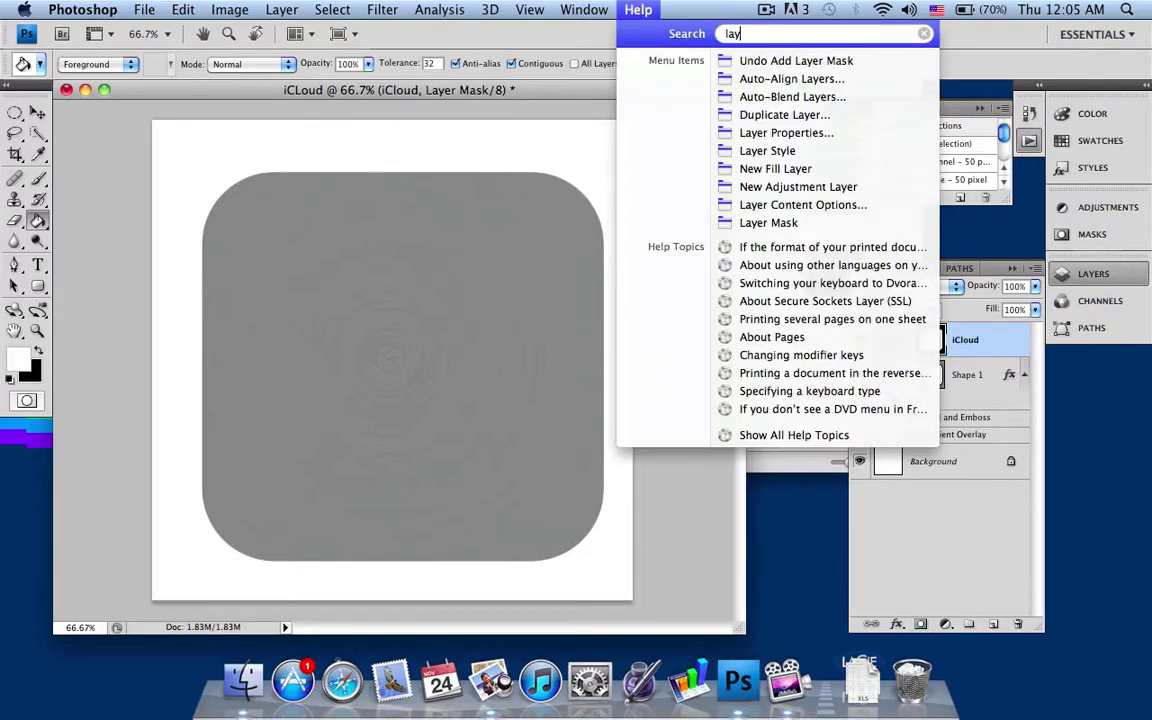
pyautogui.write('er mask')
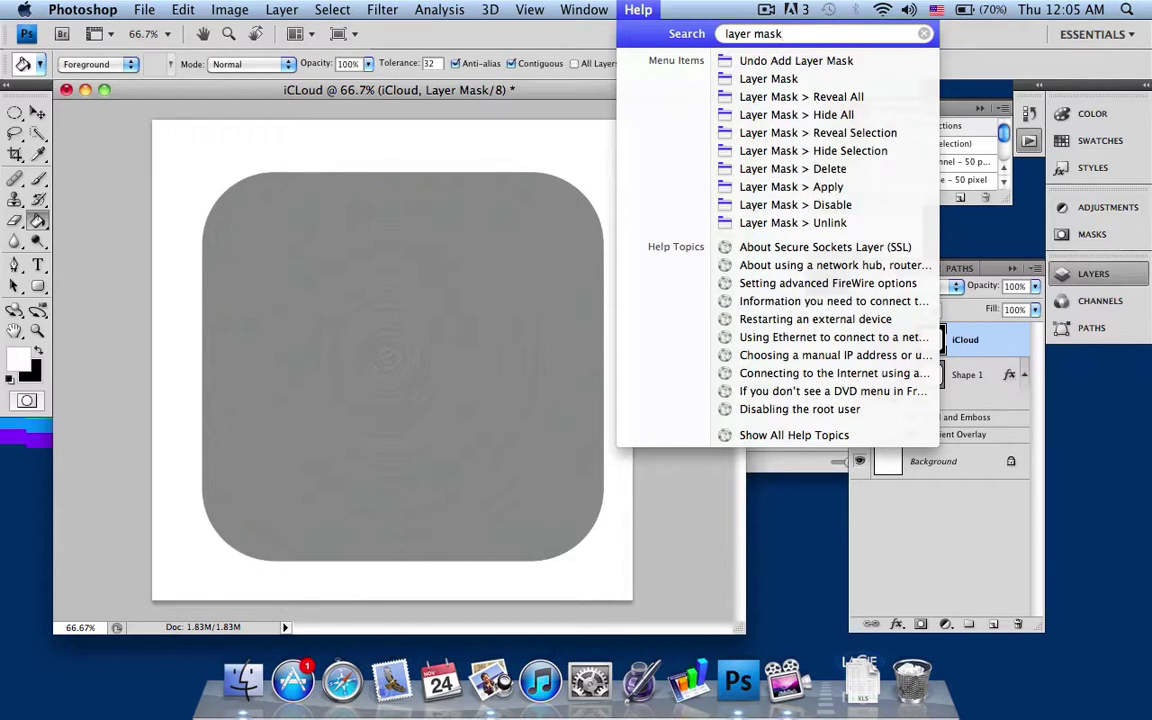
pyautogui.moveTo(768, 84)
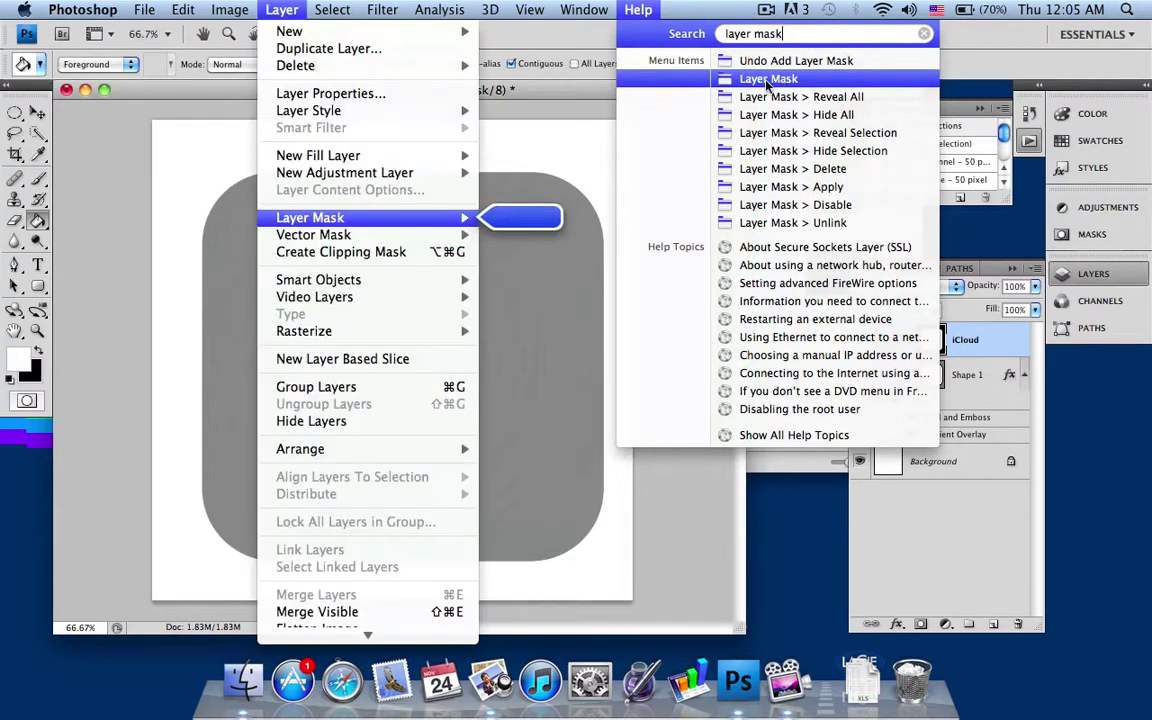
pyautogui.press('Escape')
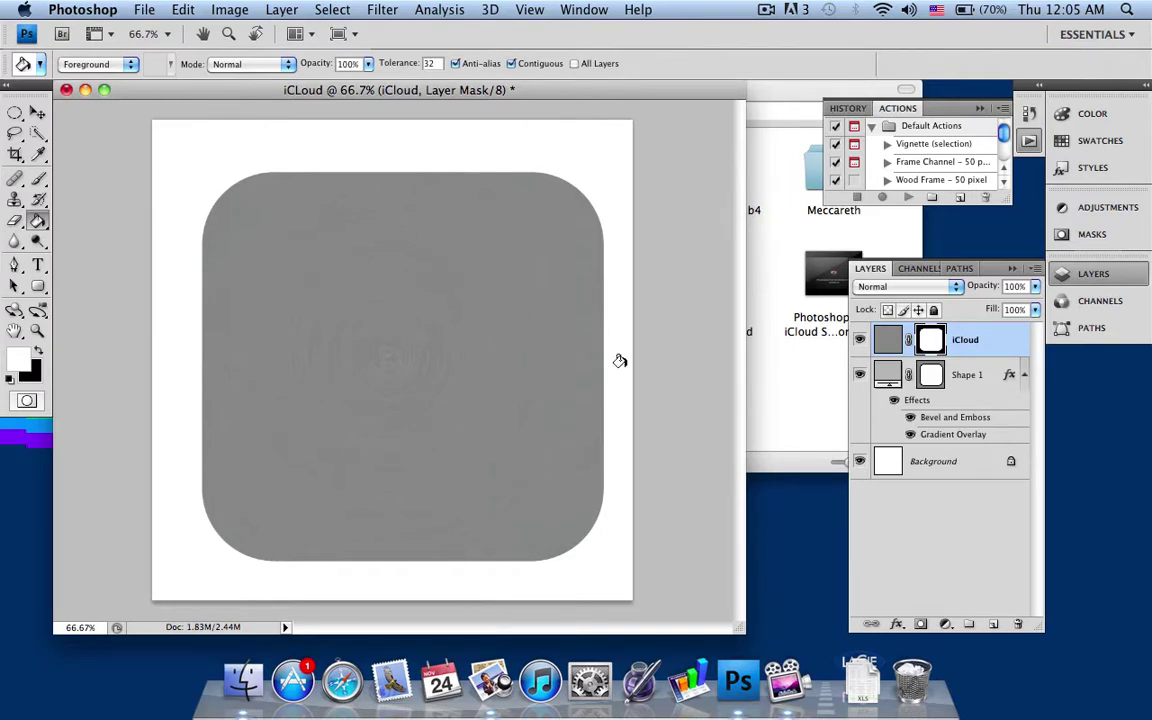
# Step: Set the iCloud layer's blend mode to Overlay and switch to the Move tool
pyautogui.click(957, 287)
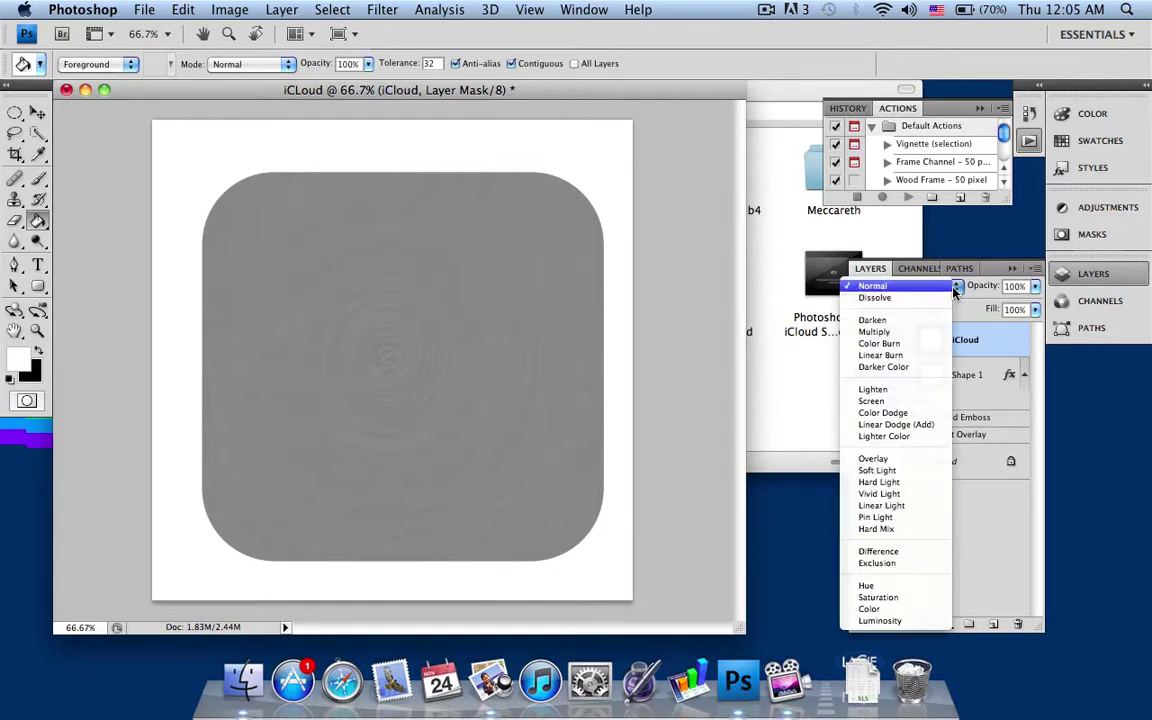
pyautogui.click(890, 459)
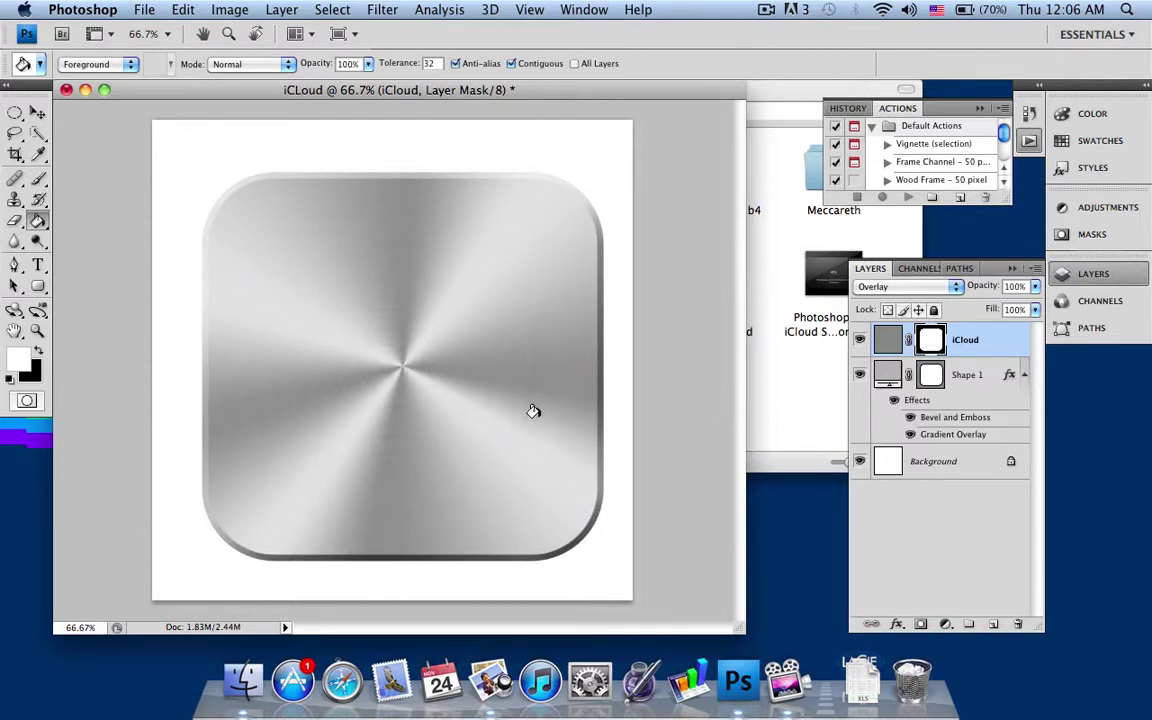
pyautogui.click(37, 112)
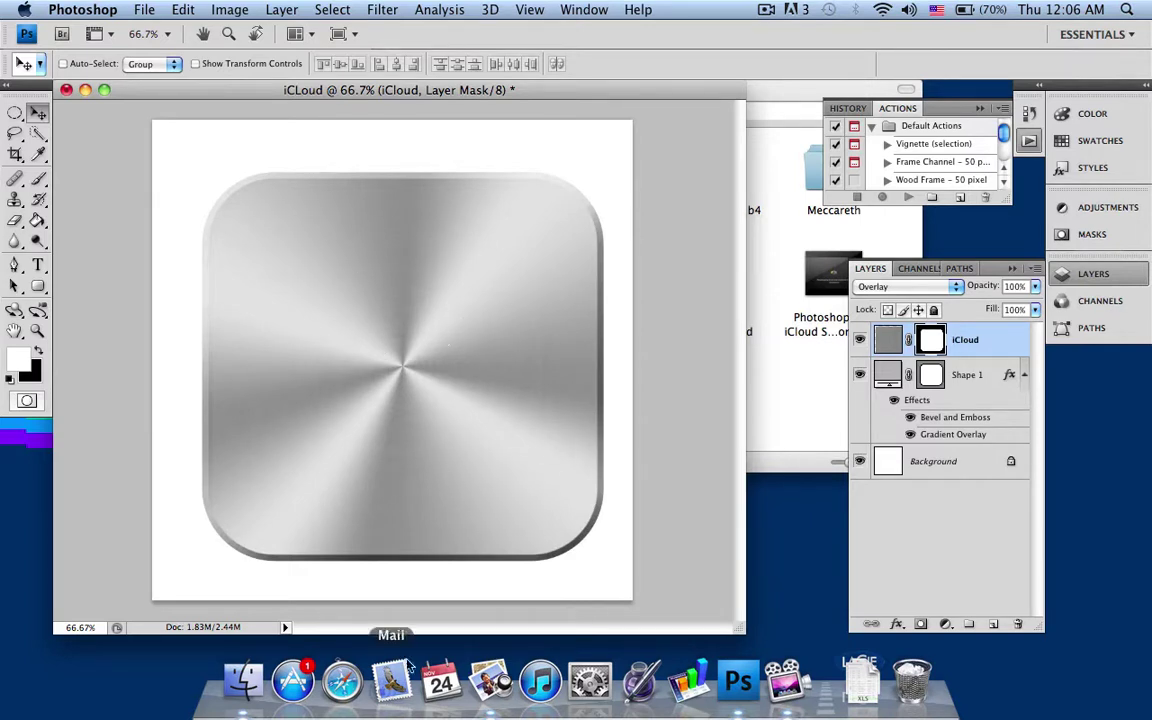
# Step: Compare the brushed-metal surface with the iCloud and Siri reference images in Preview
pyautogui.click(490, 681)
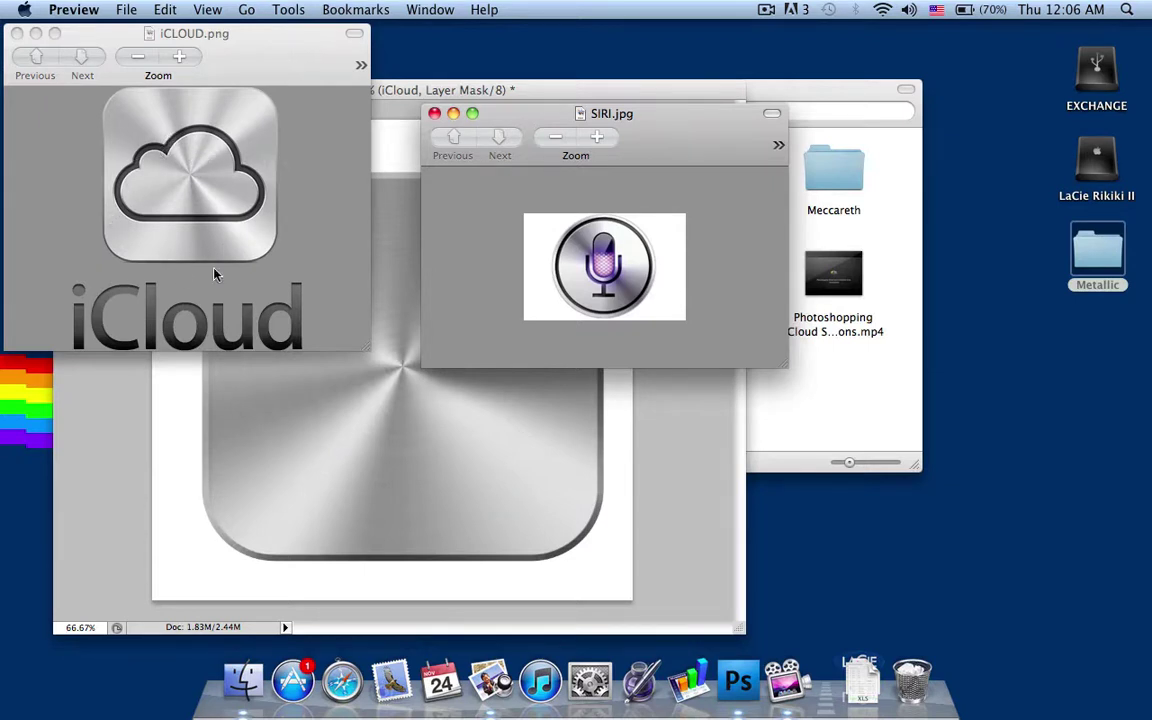
pyautogui.click(175, 453)
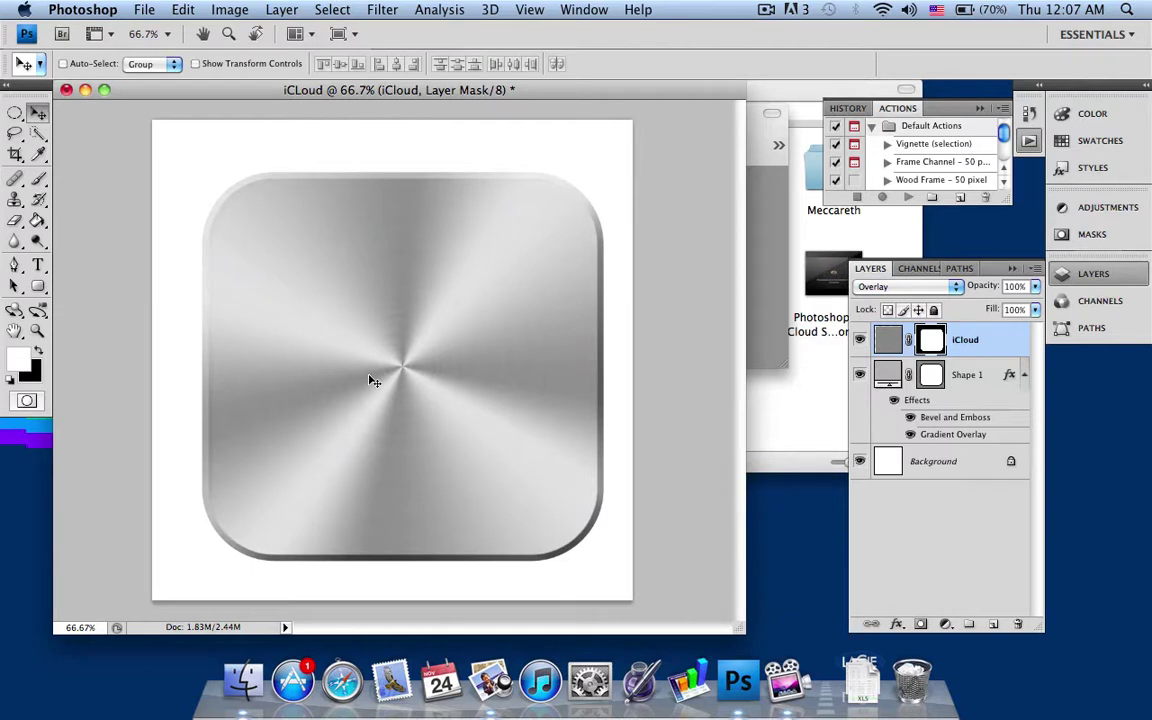
pyautogui.click(490, 680)
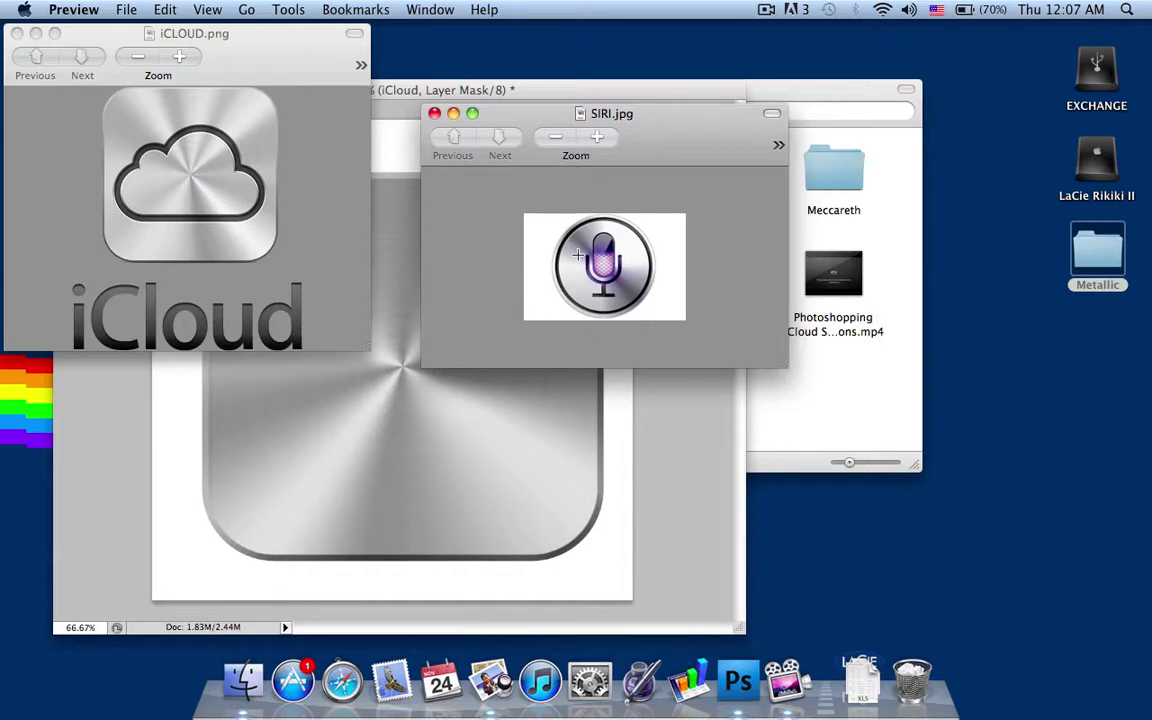
pyautogui.click(160, 540)
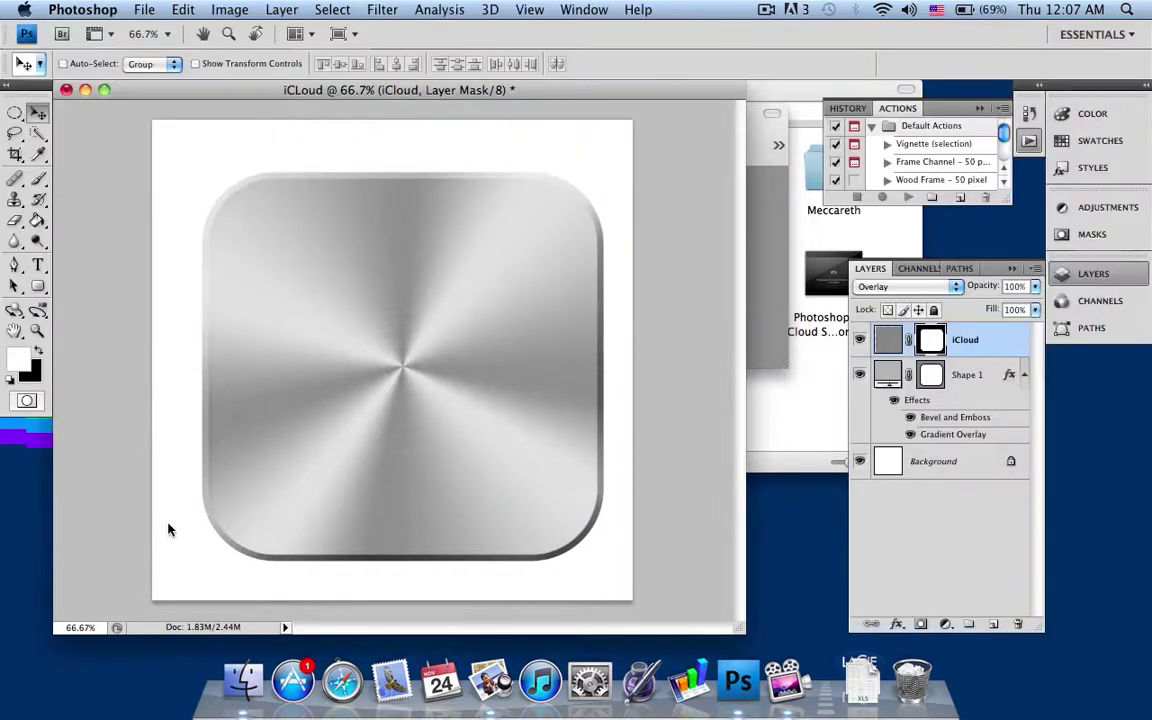